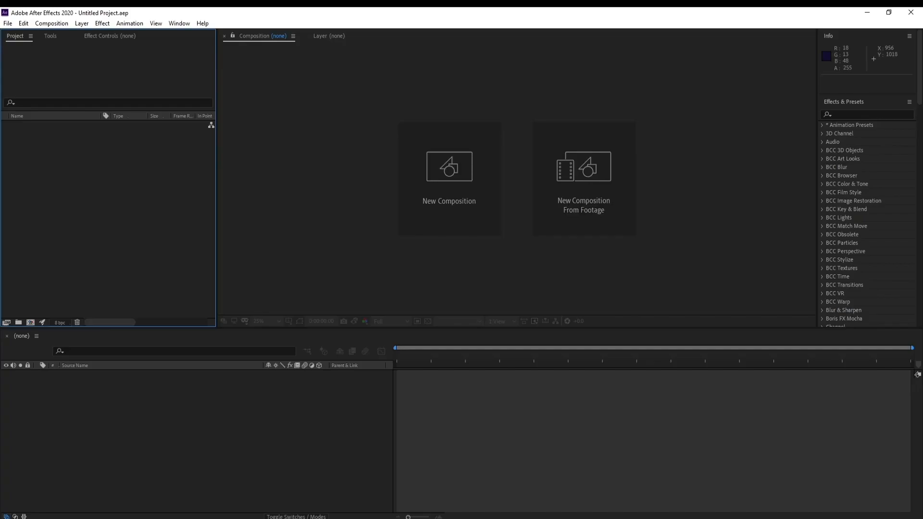
Step: Create a 1920 x 1080 px composition at 30 fps, 10 seconds long, with full resolution
click(427, 175)
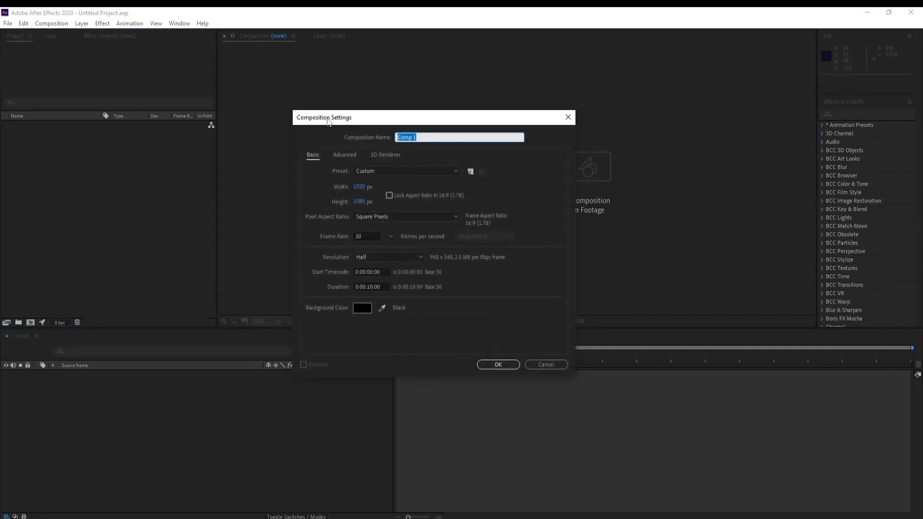
drag(329, 121, 338, 133)
click(367, 248)
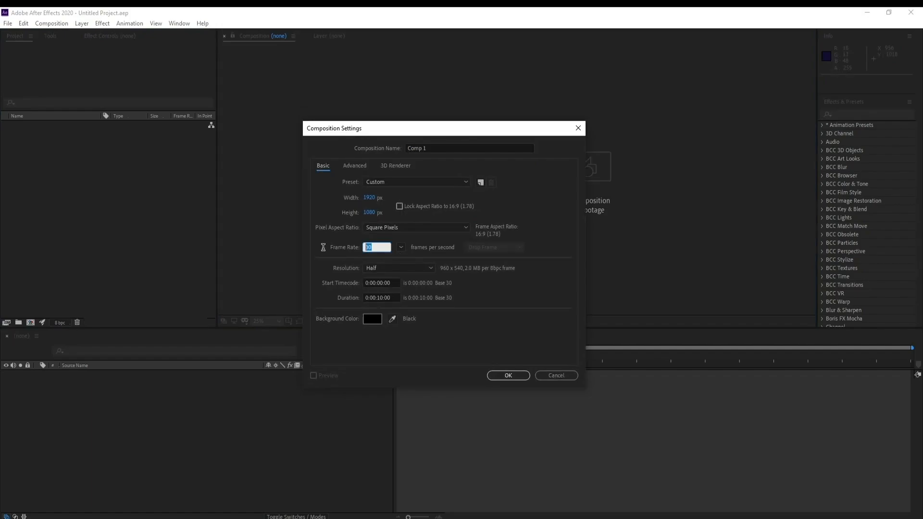
click(481, 323)
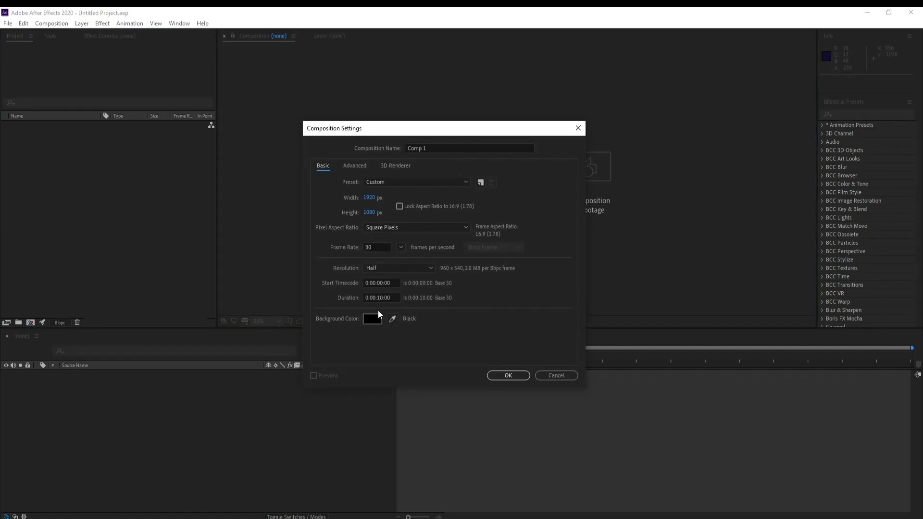
click(383, 272)
click(385, 281)
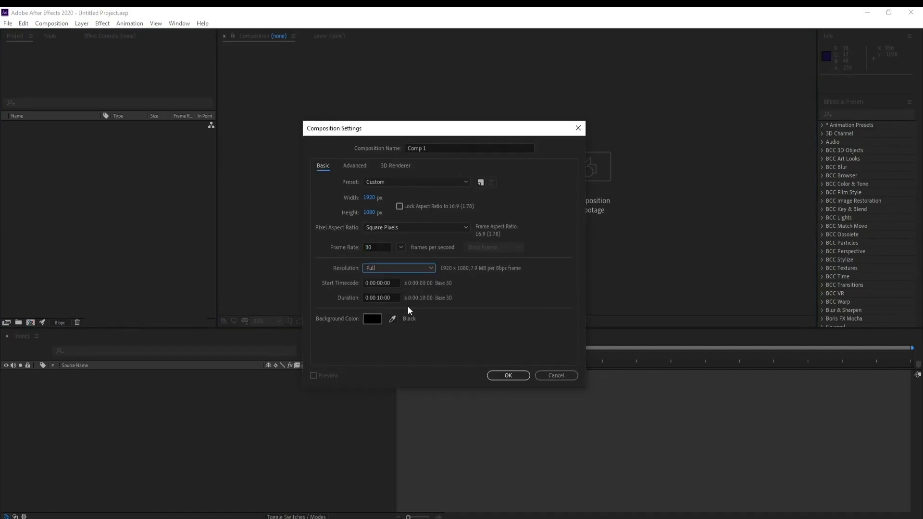
click(510, 375)
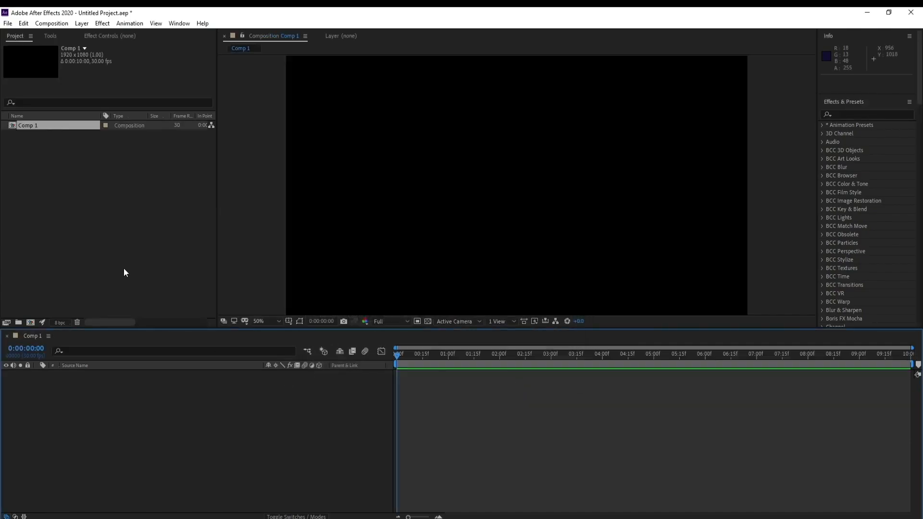
Step: Add a black, composition-sized solid layer named Fog
click(82, 23)
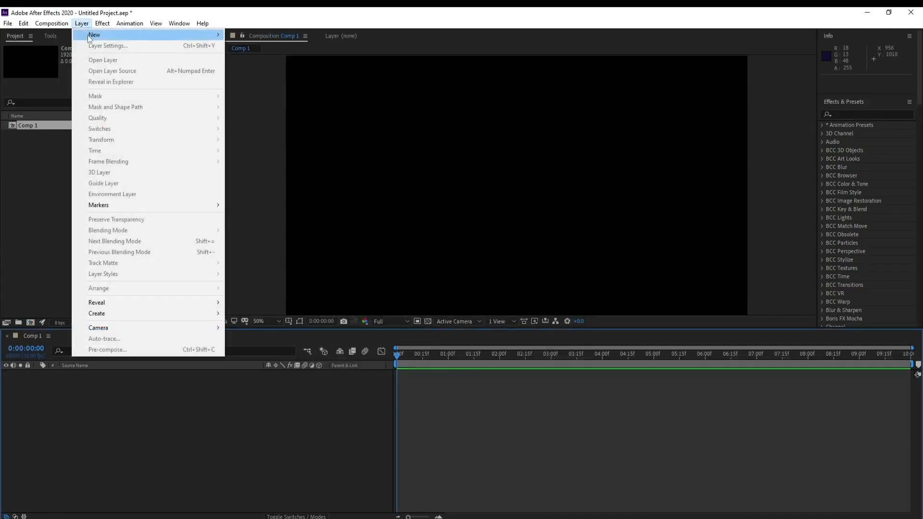
mouse_move(120, 33)
click(238, 45)
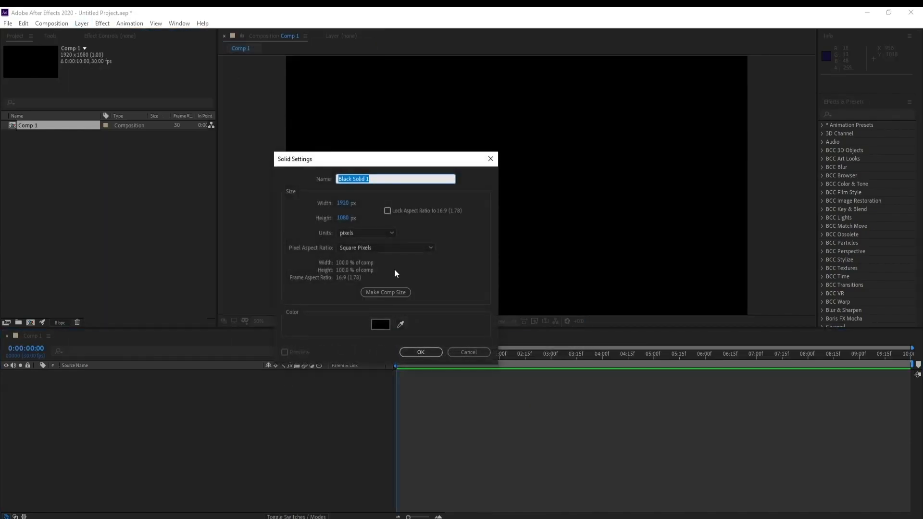
text(Fog)
key(Return)
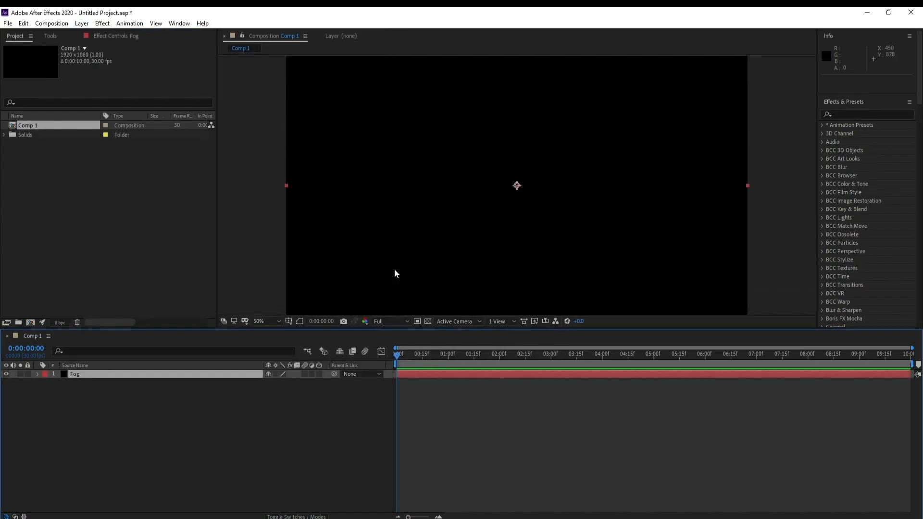
Step: Find the Fractal Noise effect and apply it to the Fog layer
click(871, 116)
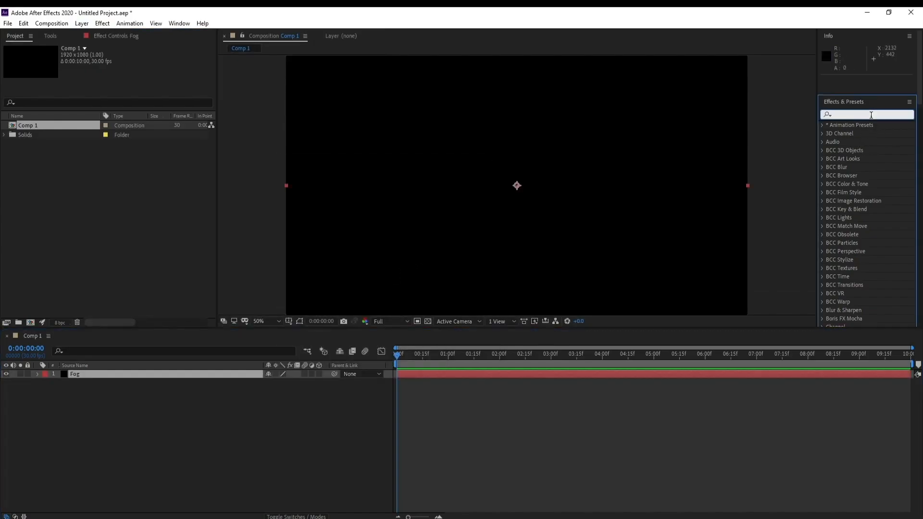
text(frac)
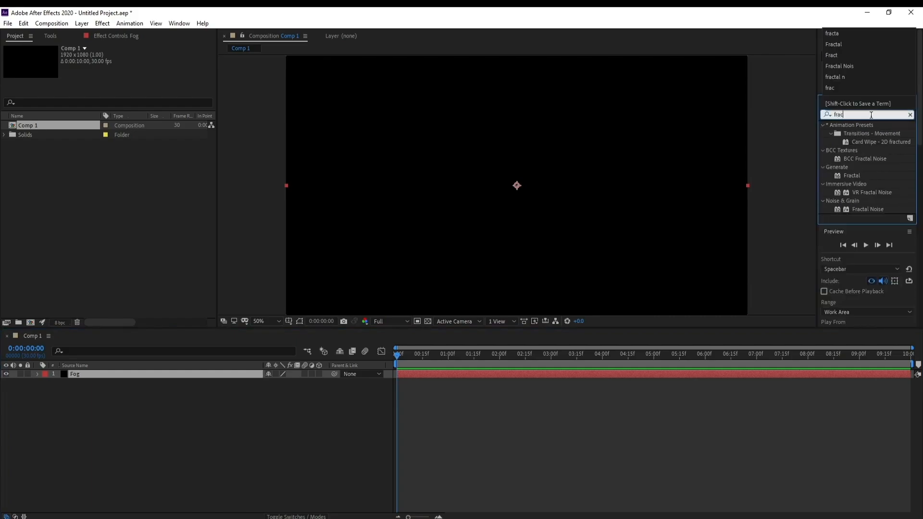
text(tal)
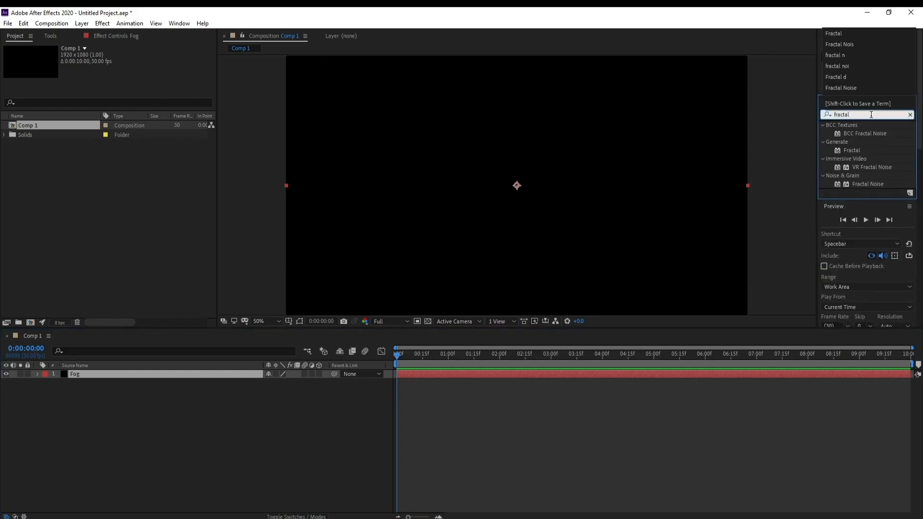
double_click(867, 184)
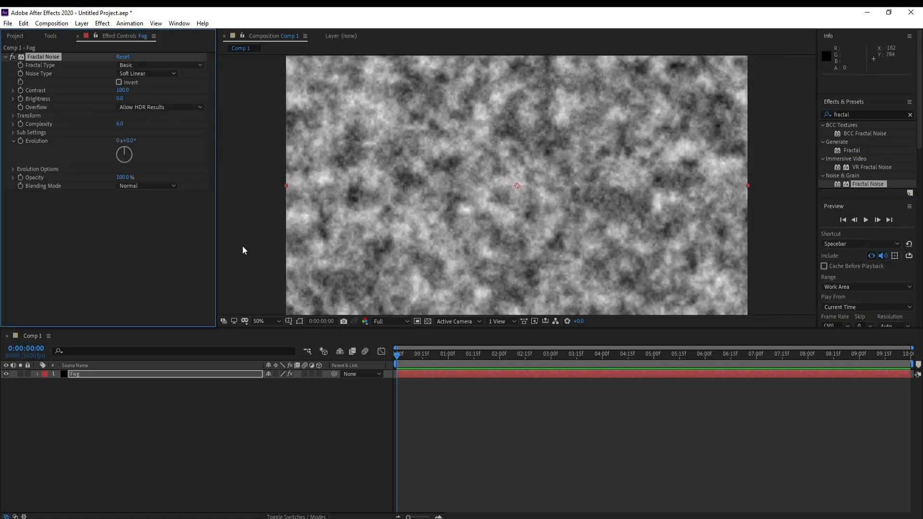
Step: Set the Fractal Noise fractal type to Dynamic and its contrast to 130
click(143, 66)
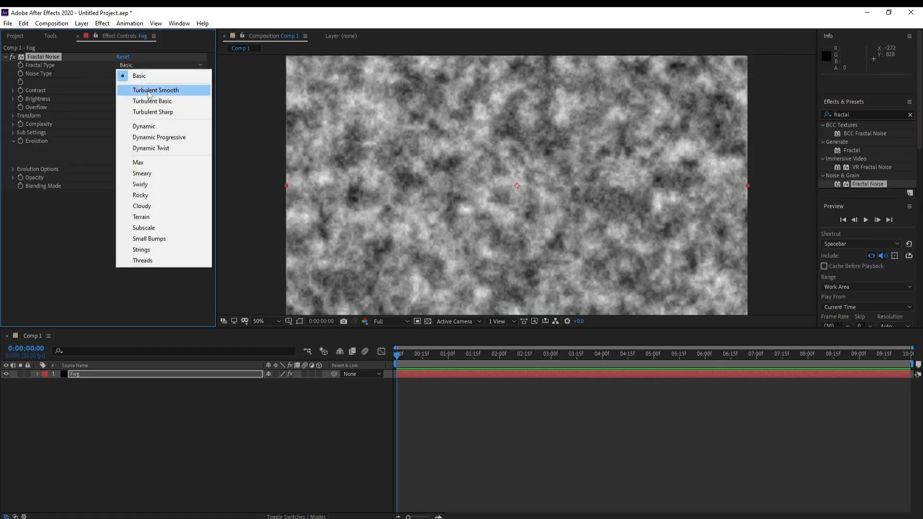
click(157, 124)
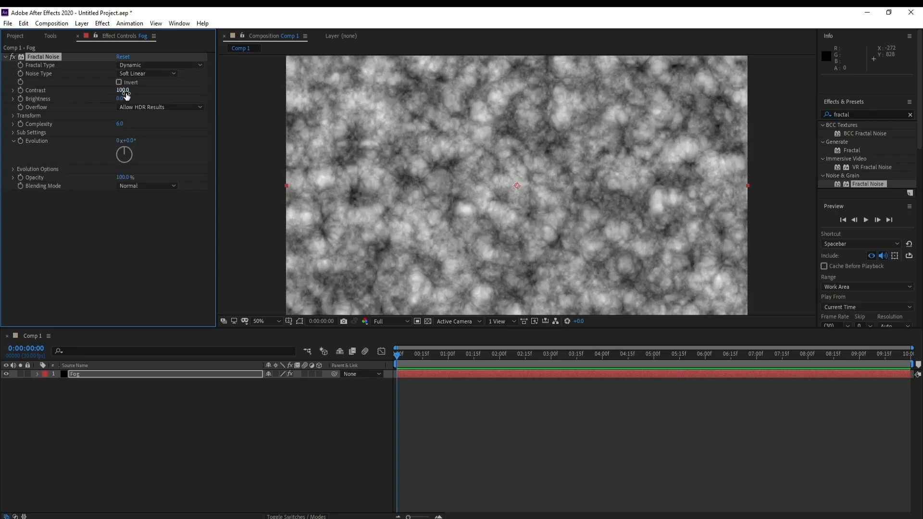
drag(126, 95, 144, 94)
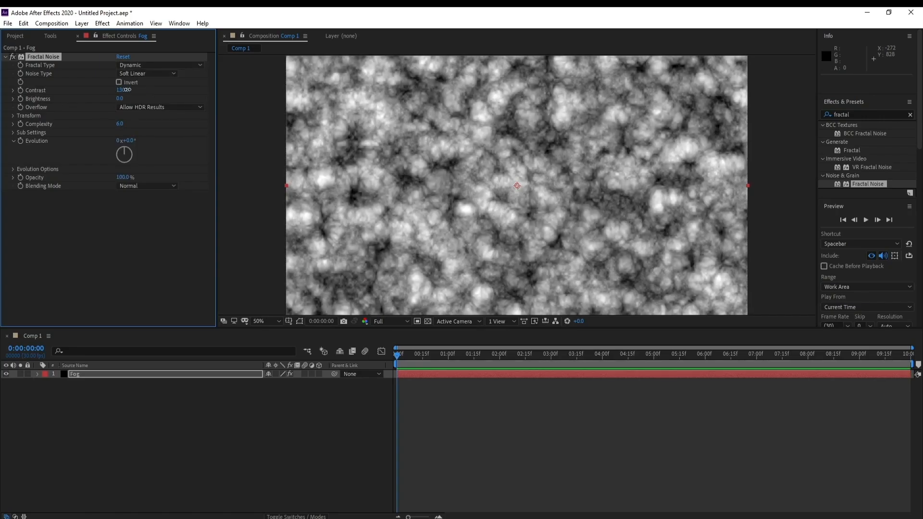
click(126, 90)
click(166, 106)
click(186, 90)
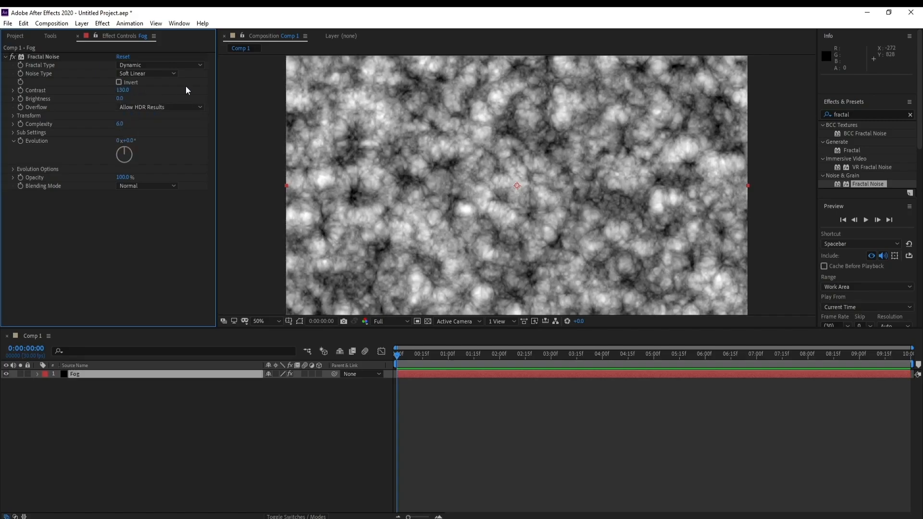
Step: Set the uniform scale in the Fractal Noise transform settings to 190
click(13, 115)
click(21, 141)
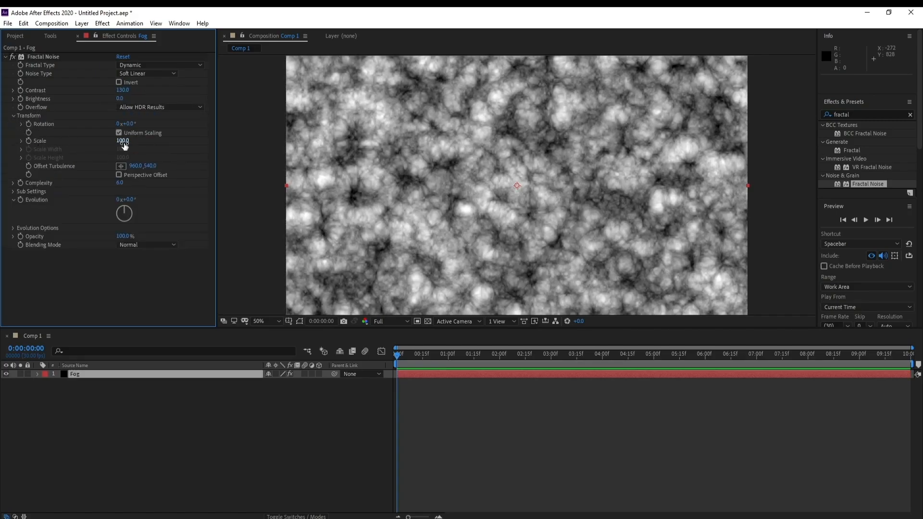
drag(123, 141, 144, 143)
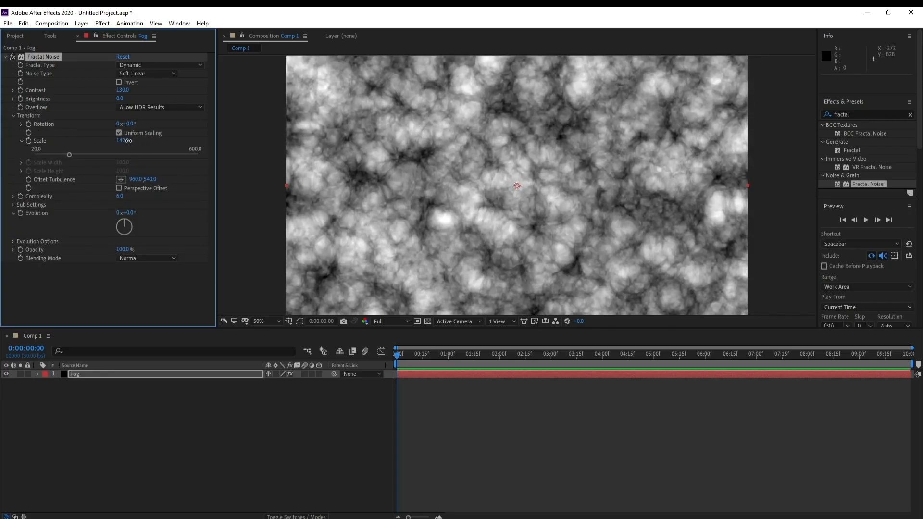
click(123, 141)
text(190)
key(Return)
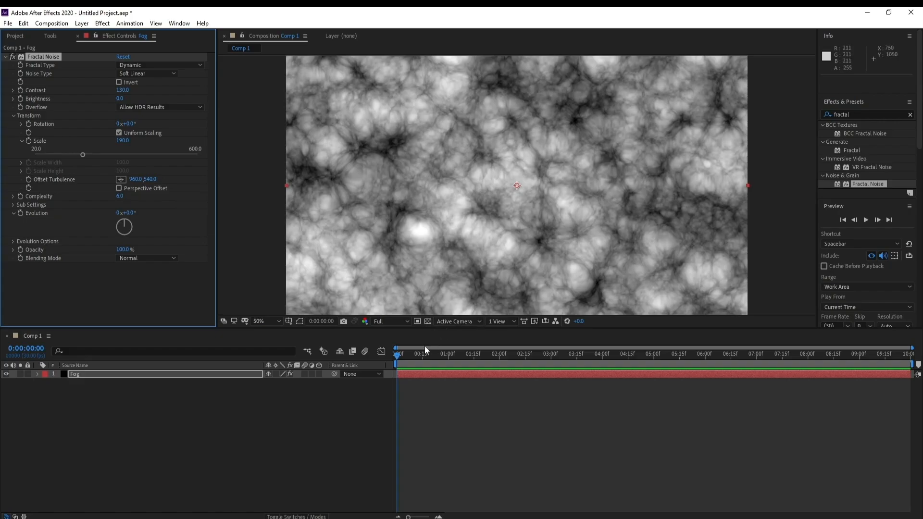
Step: Animate the Fractal Noise evolution with the expression time*70 and preview the motion
drag(408, 358, 206, 346)
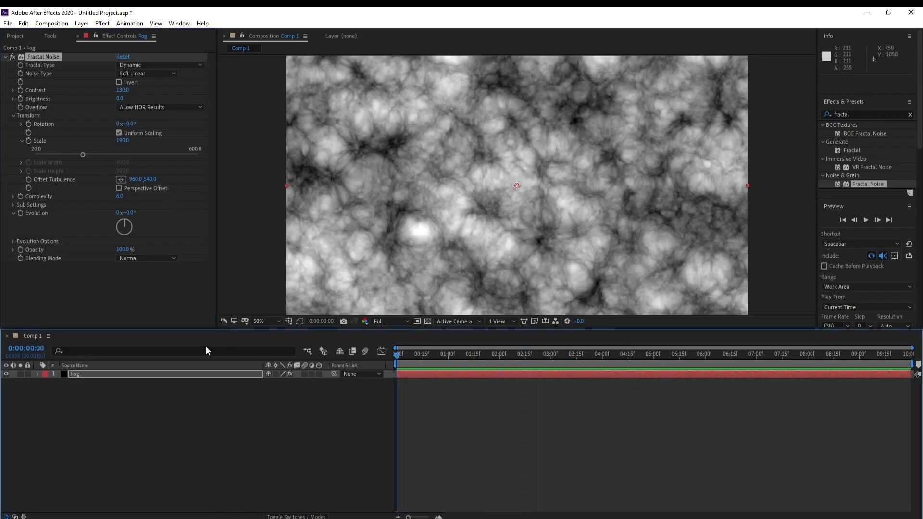
alt+click(20, 214)
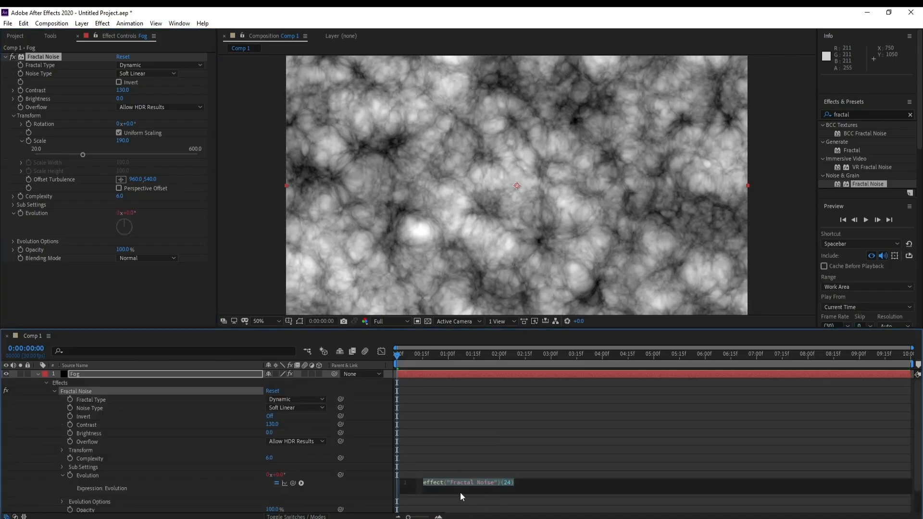
text(time)
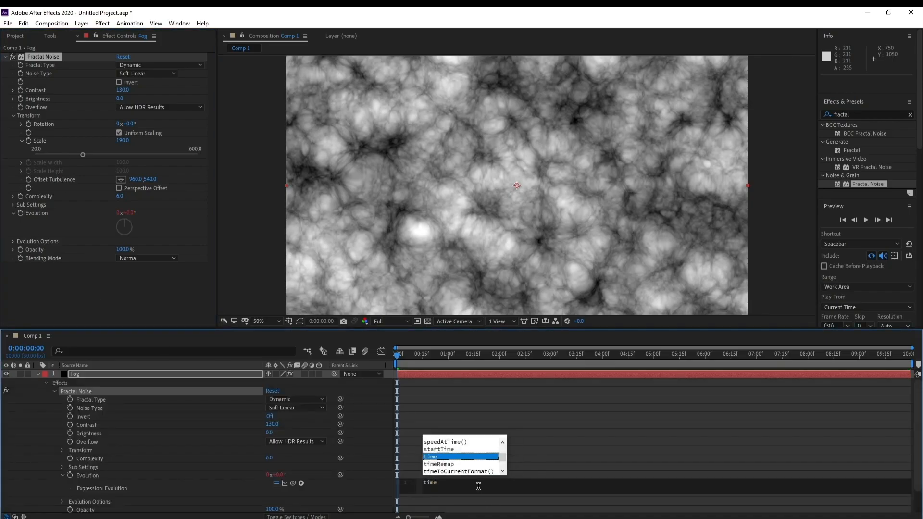
text(*)
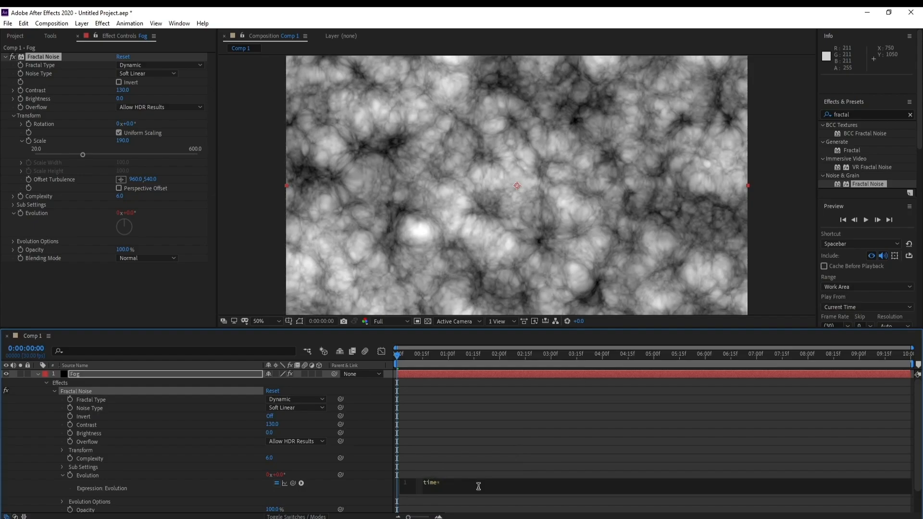
text(70)
click(252, 287)
key(space)
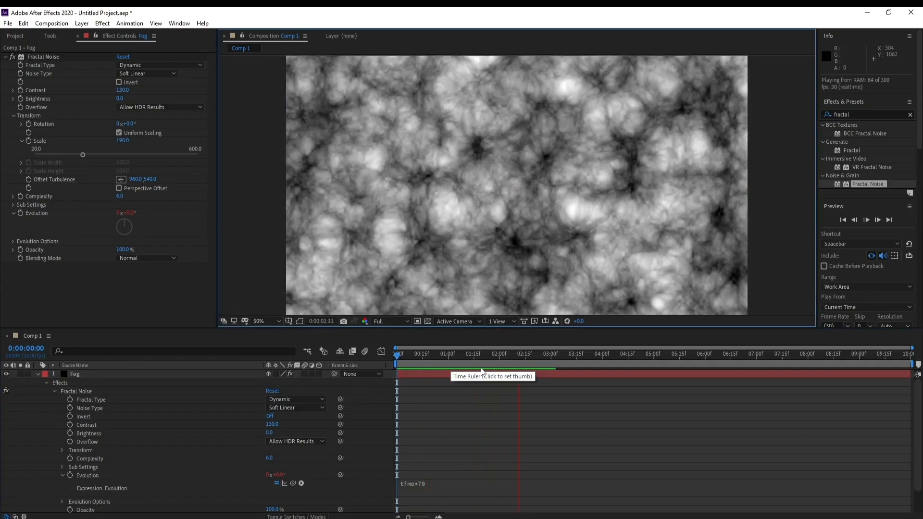
key(space)
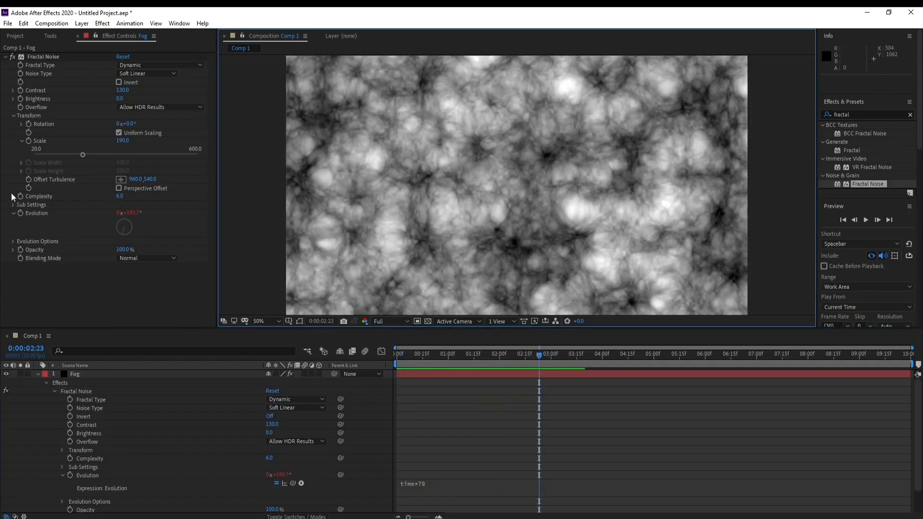
Step: Set the Fractal Noise complexity to 4 and preview the animation
click(117, 196)
text(4)
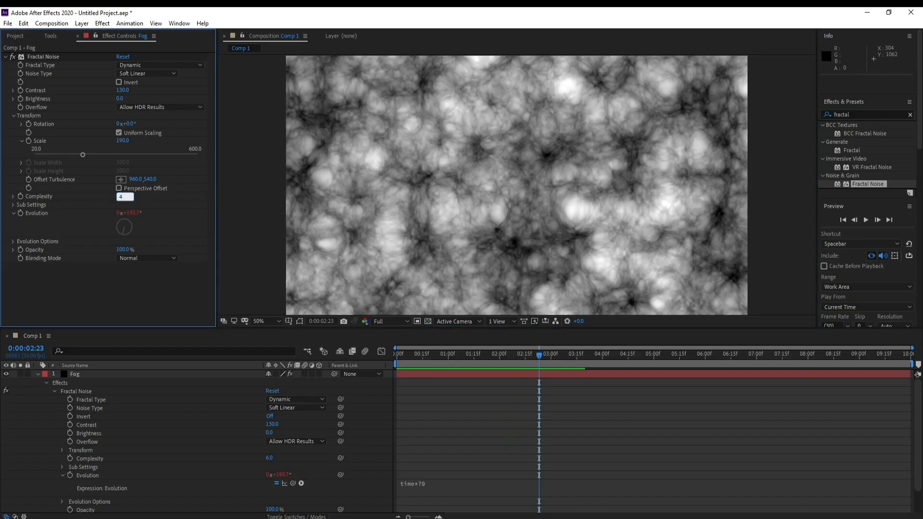
key(Return)
key(space)
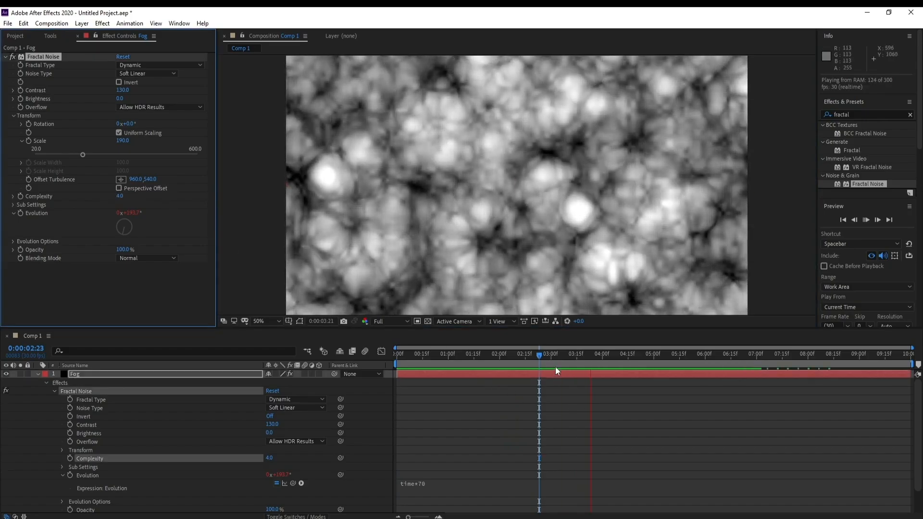
key(space)
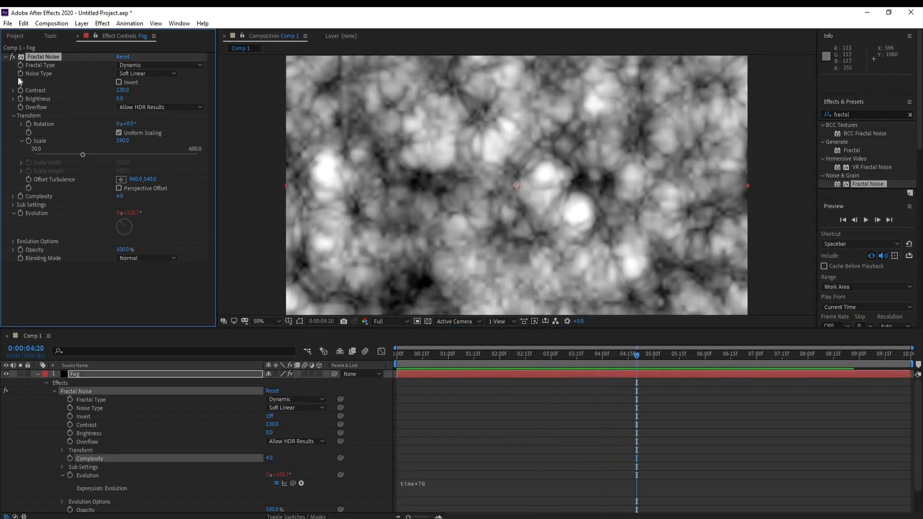
Step: Apply the Turbulent Displace effect to the Fog layer and set its displacement to Turbulent Smoother
click(6, 57)
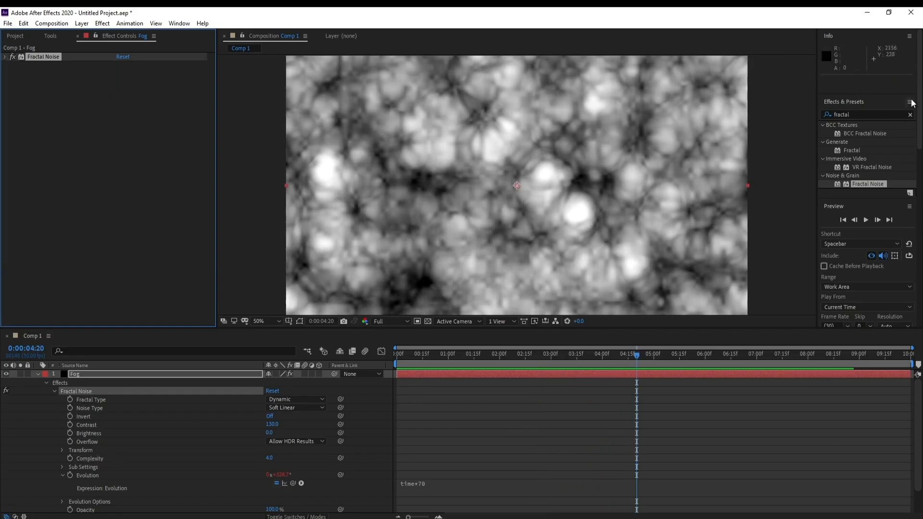
click(882, 115)
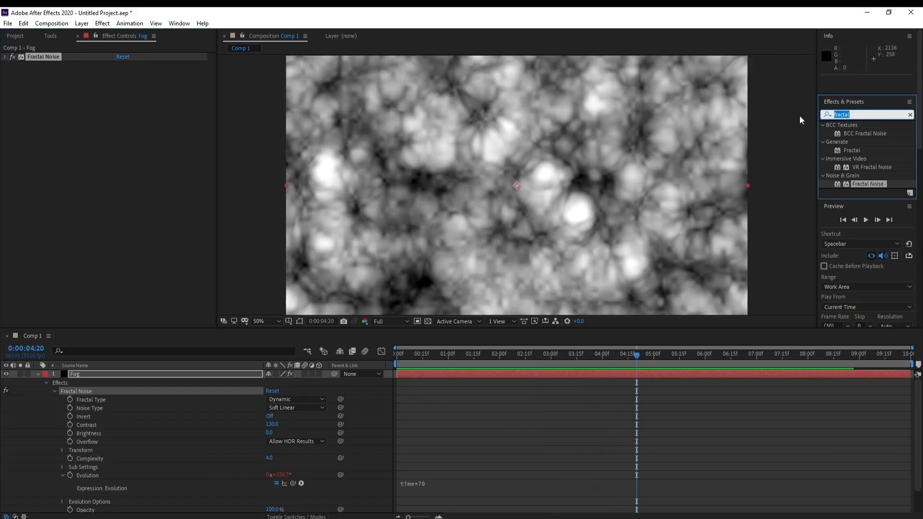
text(t)
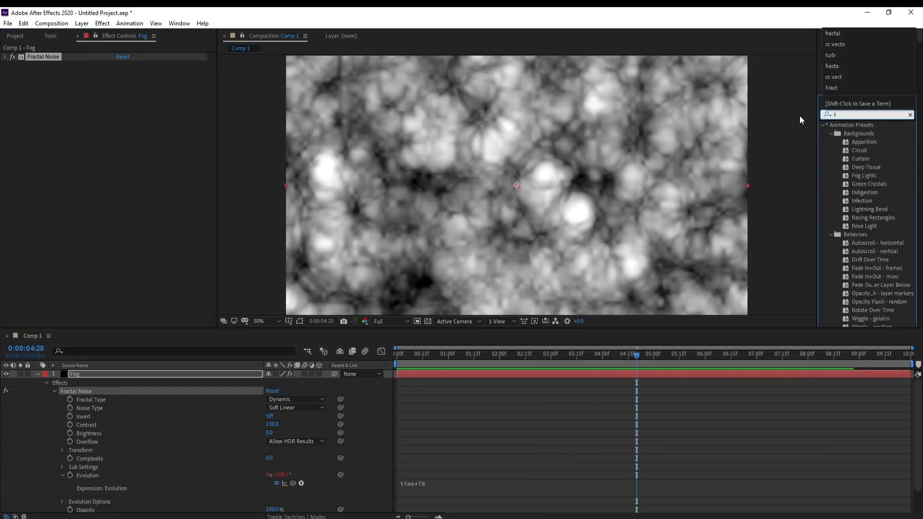
text(ur)
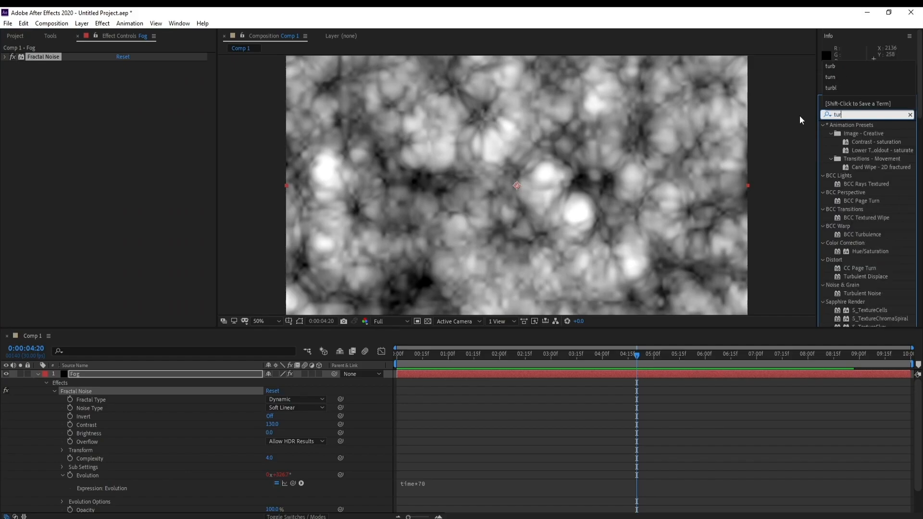
text(b)
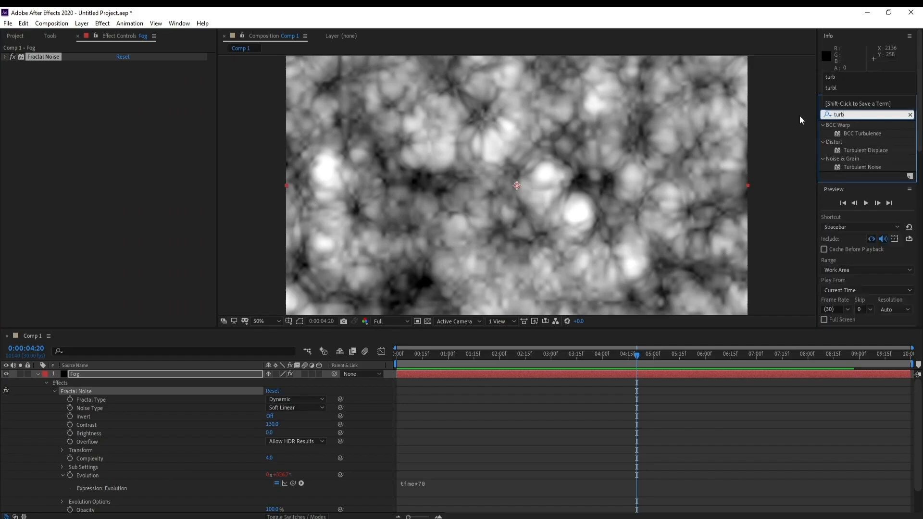
click(880, 150)
double_click(880, 149)
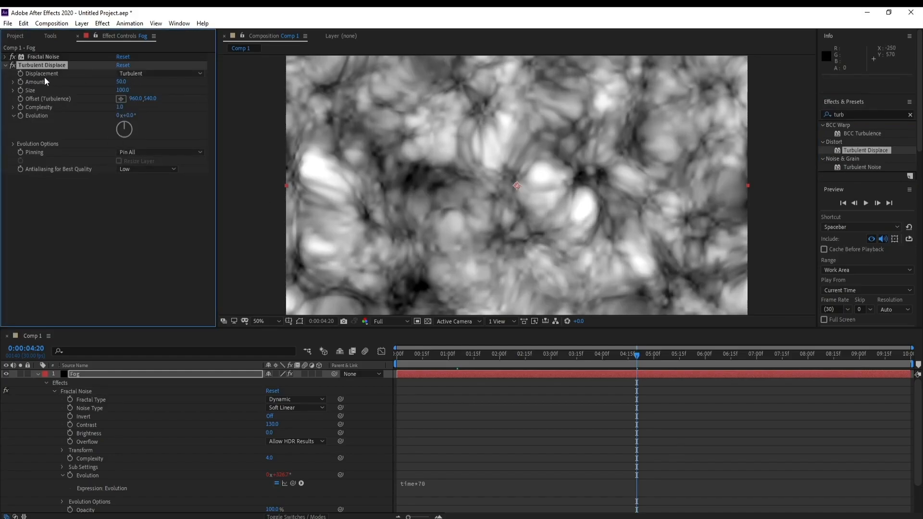
click(172, 74)
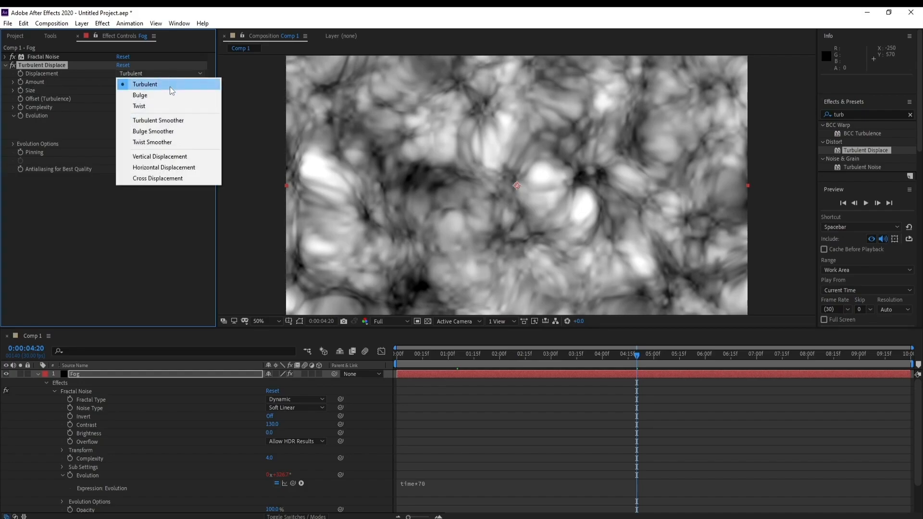
click(182, 123)
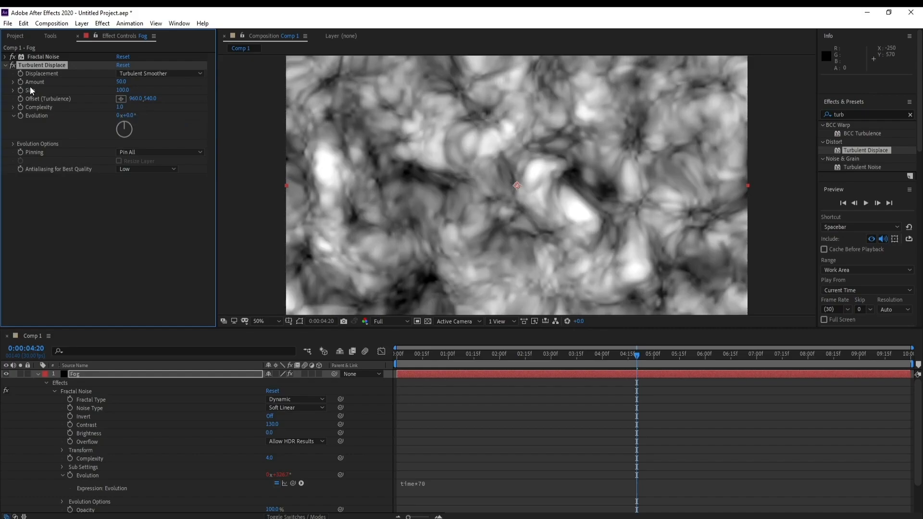
Step: Set the Turbulent Displace amount to 90 and size to 140, and check the result at an earlier time
click(122, 82)
text(90)
key(Return)
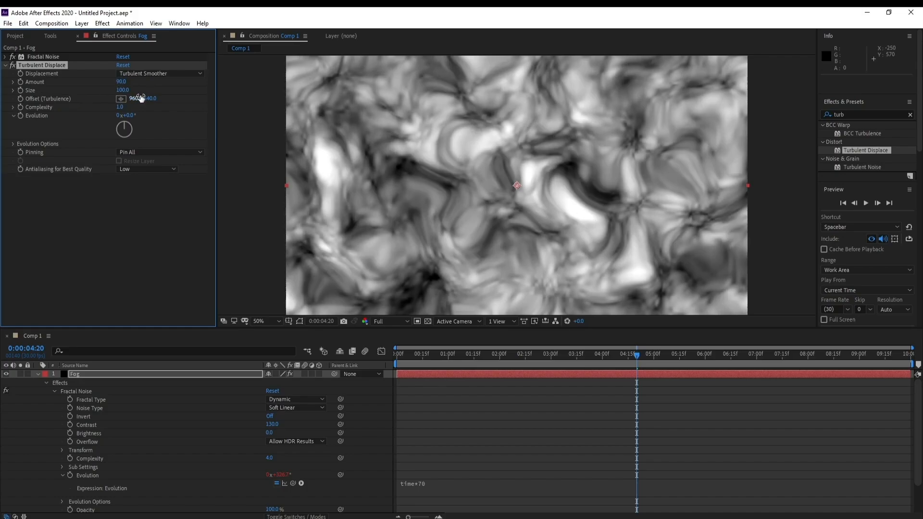
drag(126, 91, 135, 91)
click(119, 90)
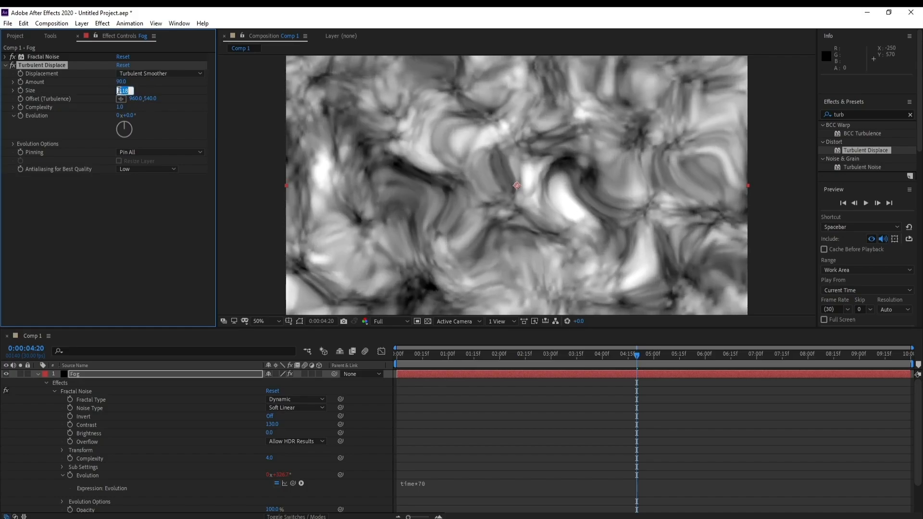
text(140)
key(Return)
drag(507, 358, 537, 358)
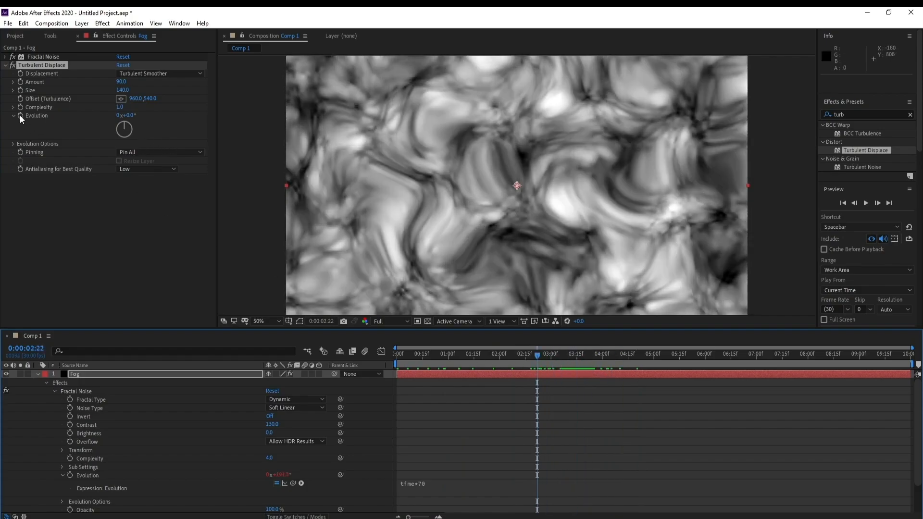
Step: Animate the Turbulent Displace evolution with the expression time*30 and preview the motion
alt+click(20, 115)
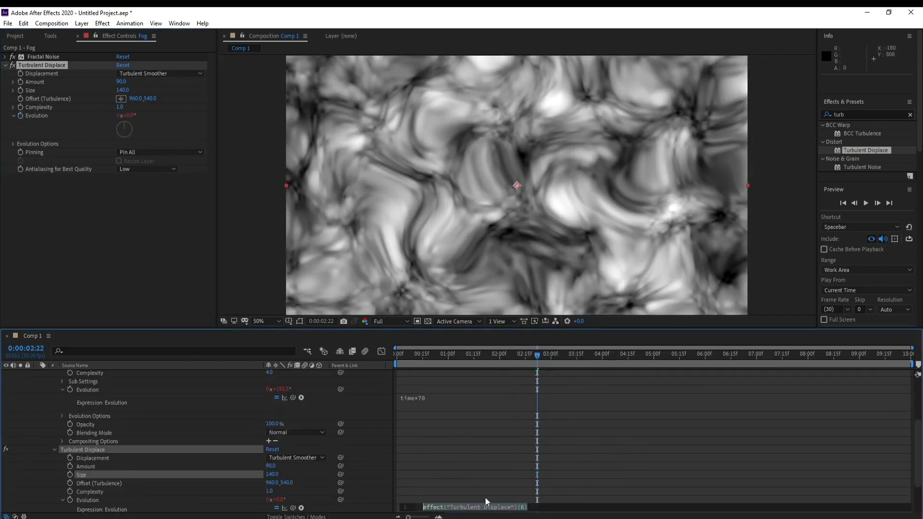
text(time*)
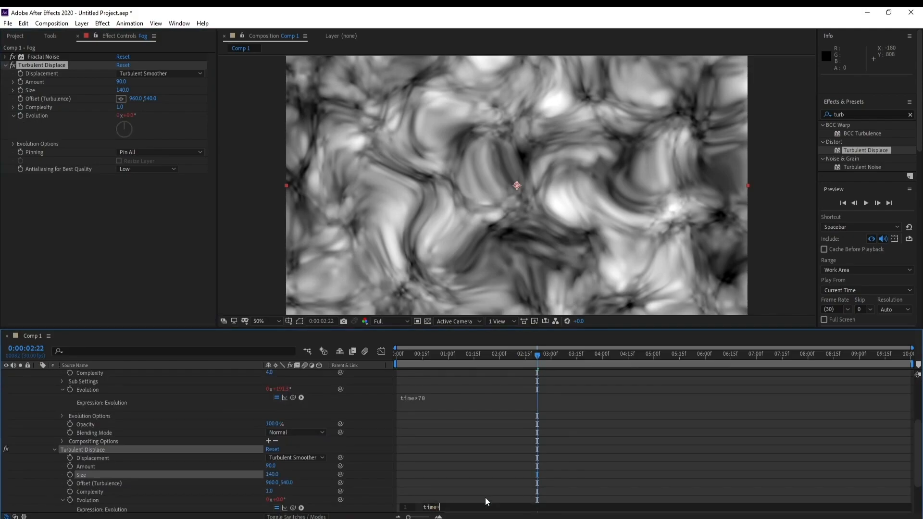
text(30)
click(258, 245)
key(space)
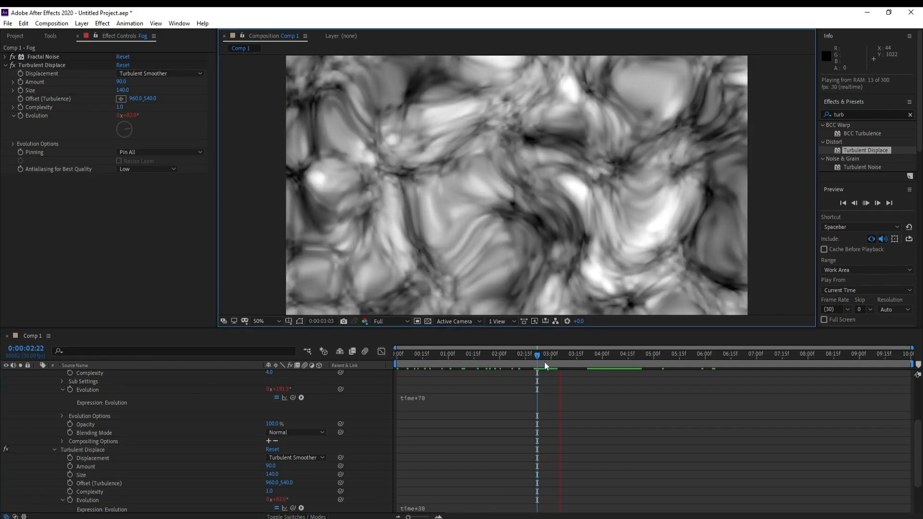
key(space)
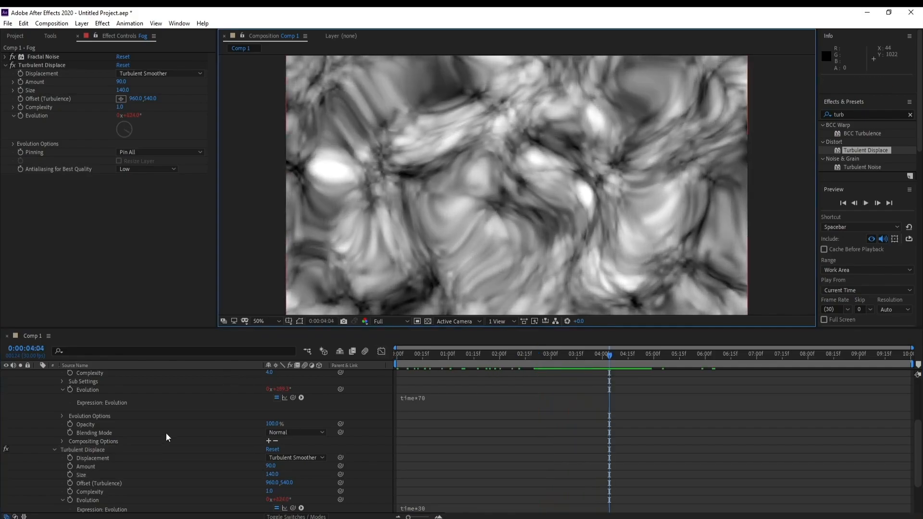
Step: Find the CC Vector Blur effect and apply it to the Fog layer
scroll(166, 431, up, 5)
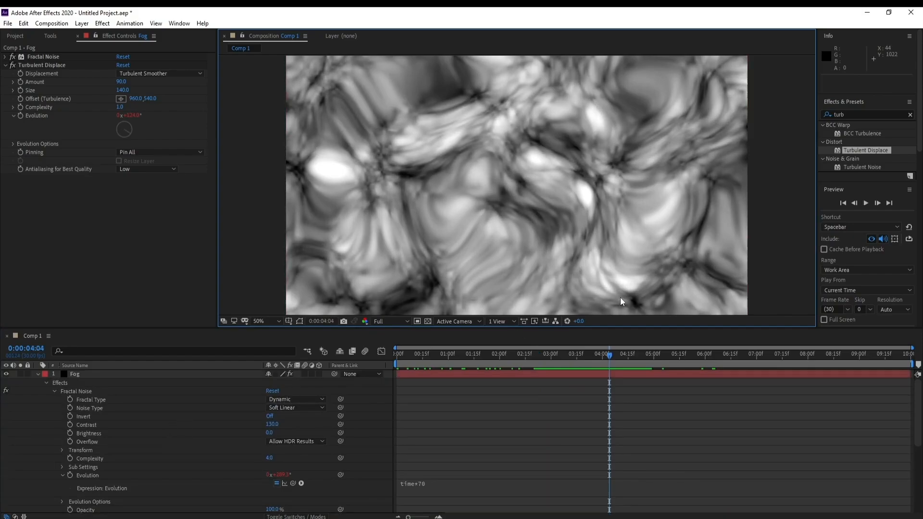
click(865, 115)
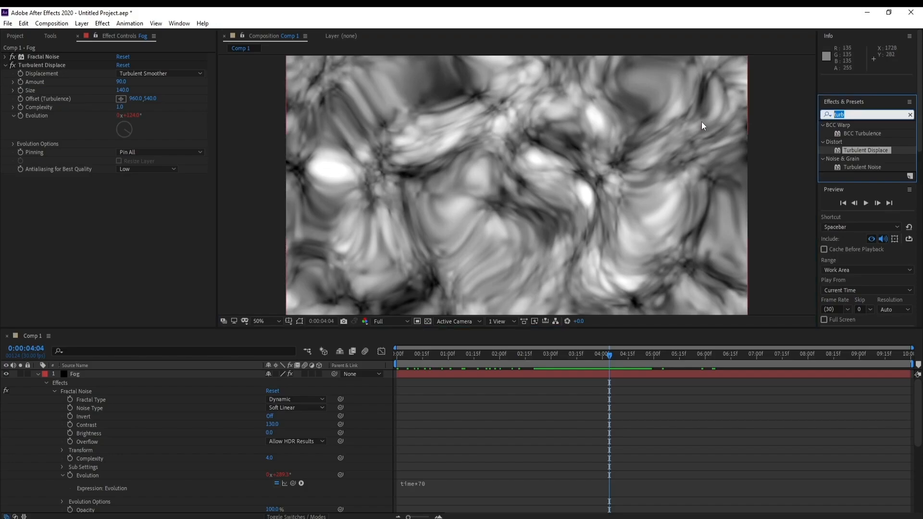
text(cc)
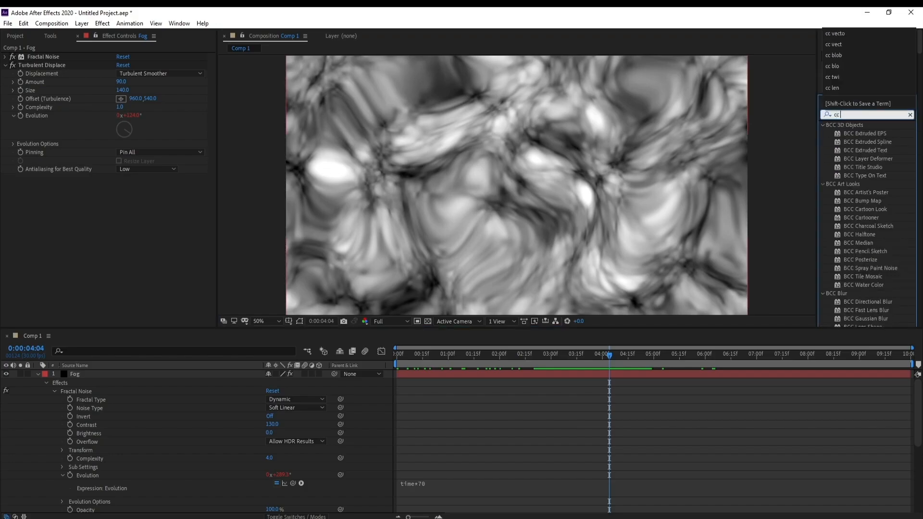
text( vect)
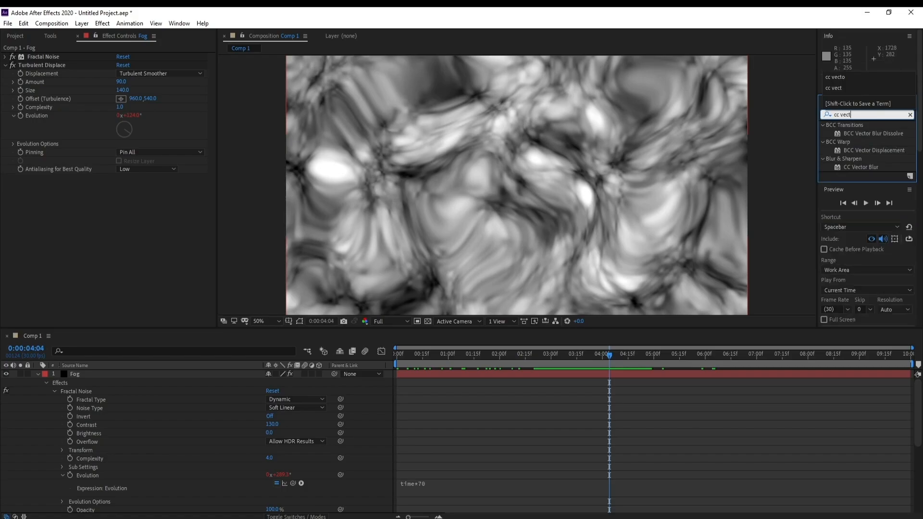
click(860, 167)
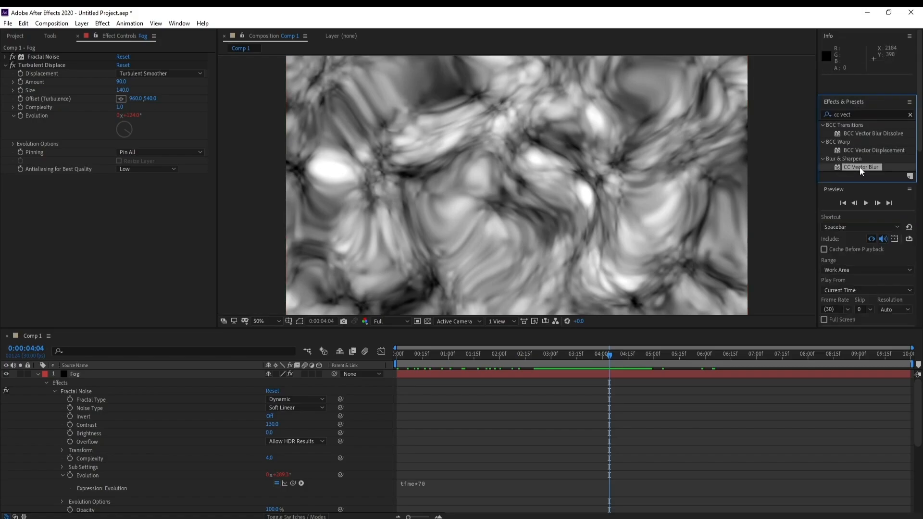
drag(860, 169, 737, 374)
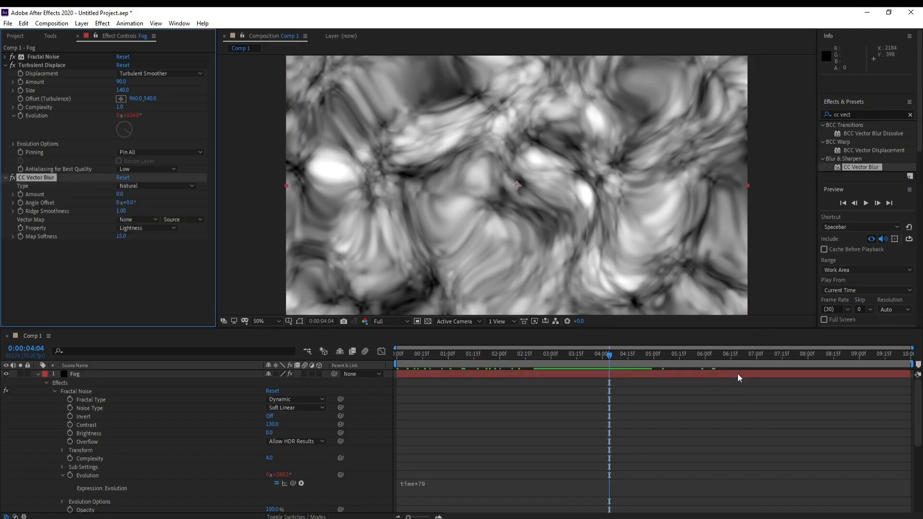
Step: Set the CC Vector Blur type to Direction Fading and its amount to 65
click(4, 65)
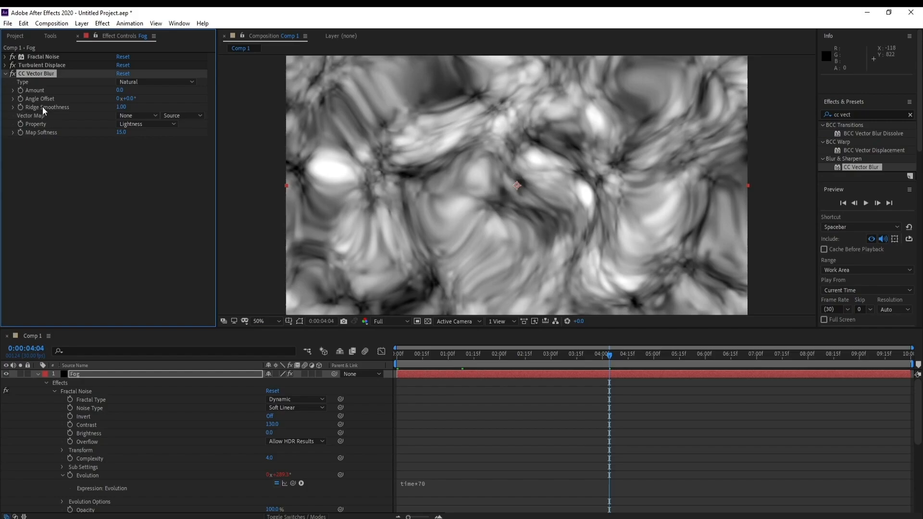
click(142, 82)
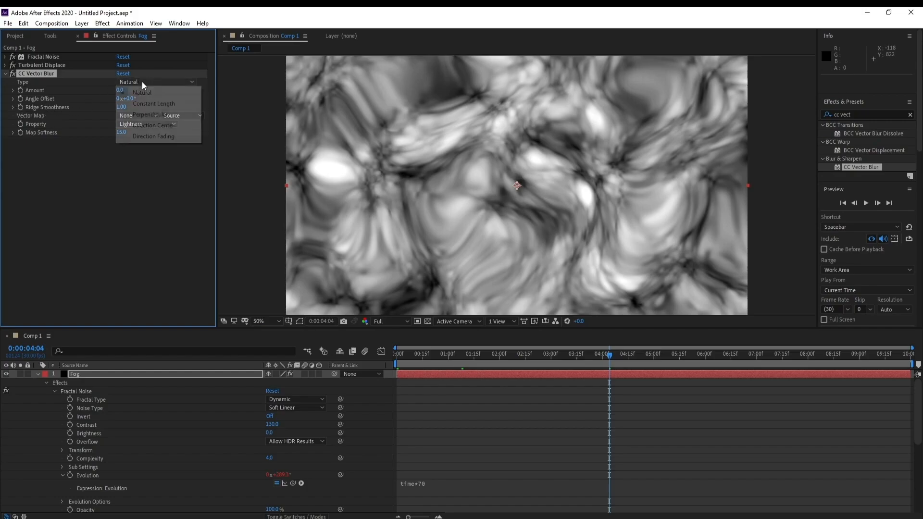
click(175, 137)
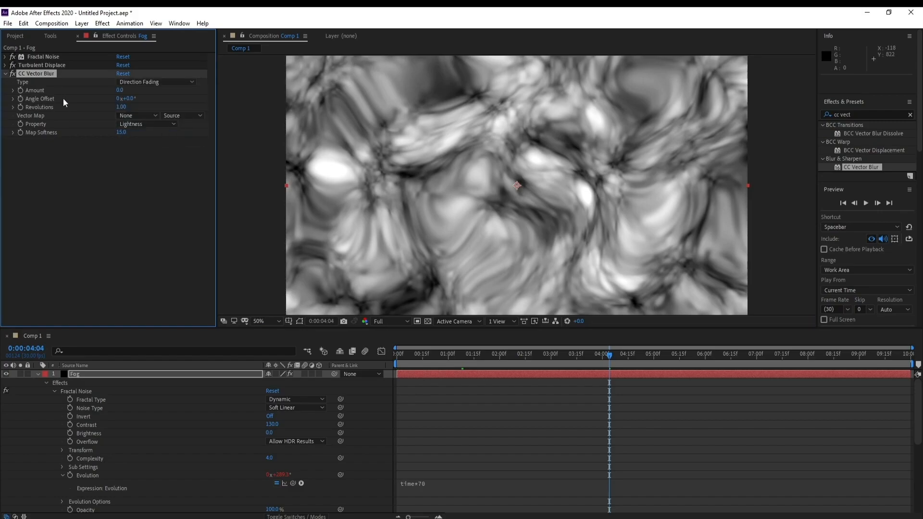
click(124, 91)
text(25)
key(Return)
text(65)
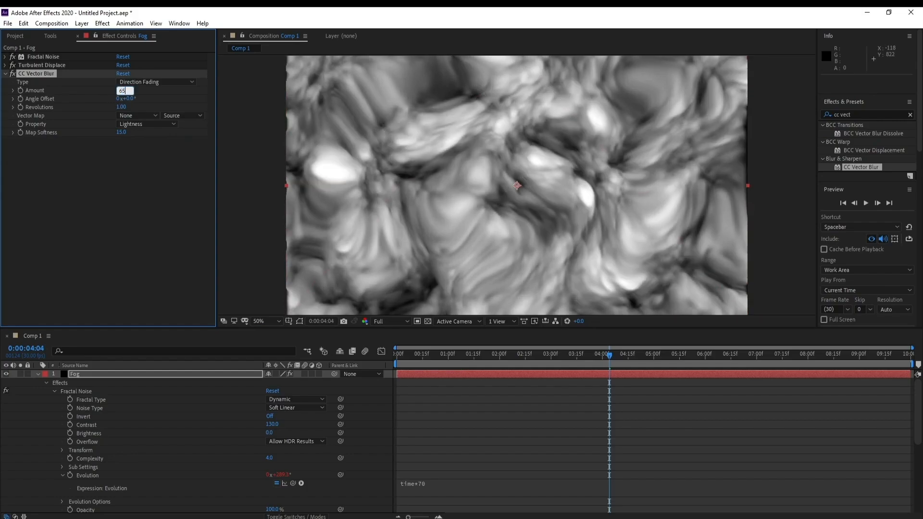
key(Return)
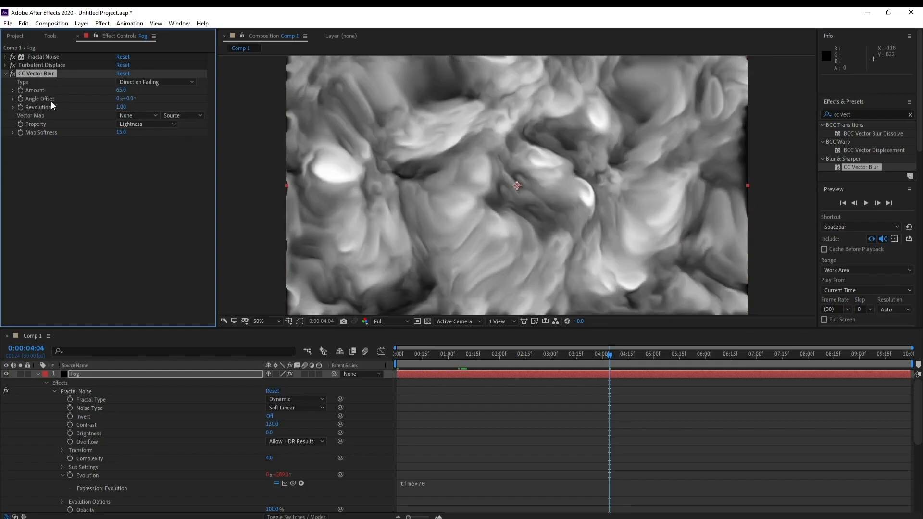
Step: Set the CC Vector Blur angle offset to 1x+20°
drag(123, 98, 354, 102)
click(129, 99)
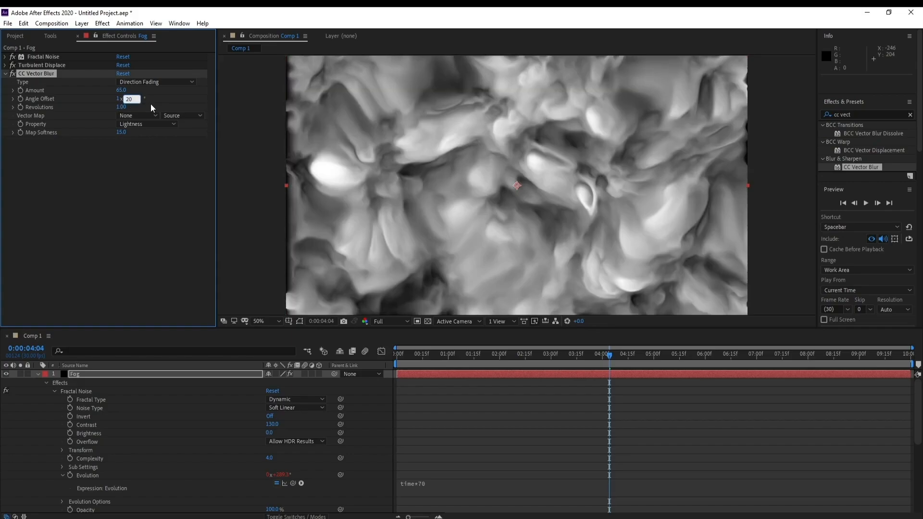
key(Return)
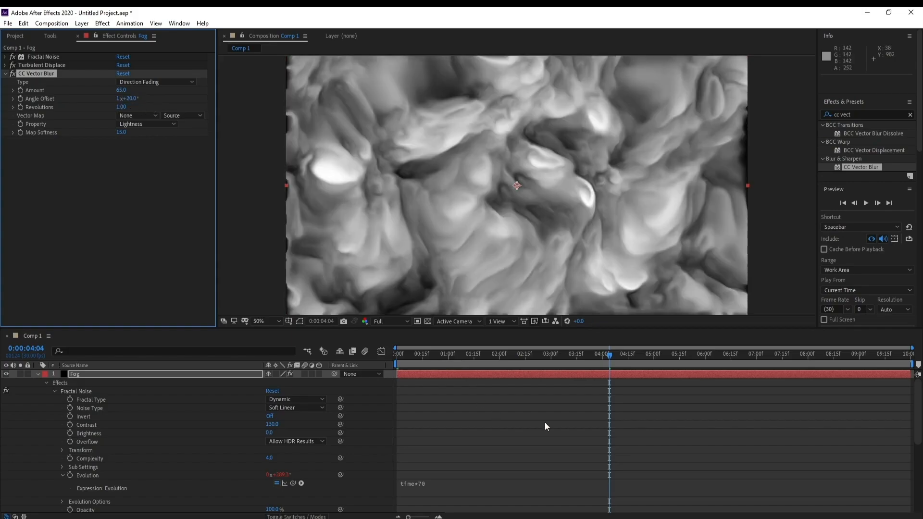
Step: Lower the composition preview resolution to Half and play back the blurred fog animation
click(538, 356)
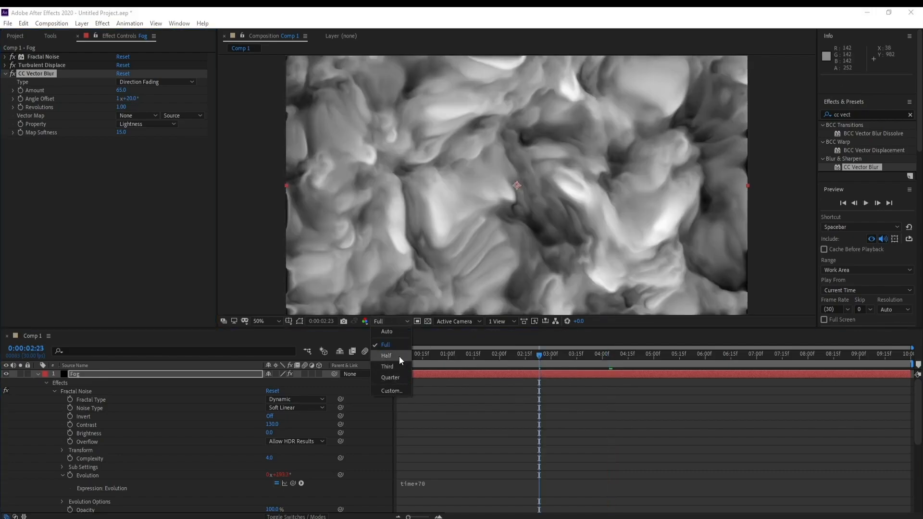
click(386, 356)
key(space)
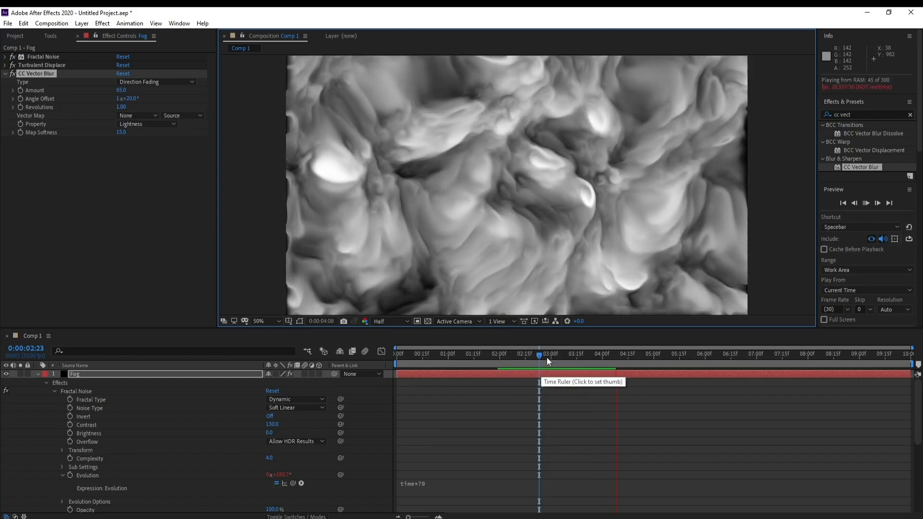
click(547, 357)
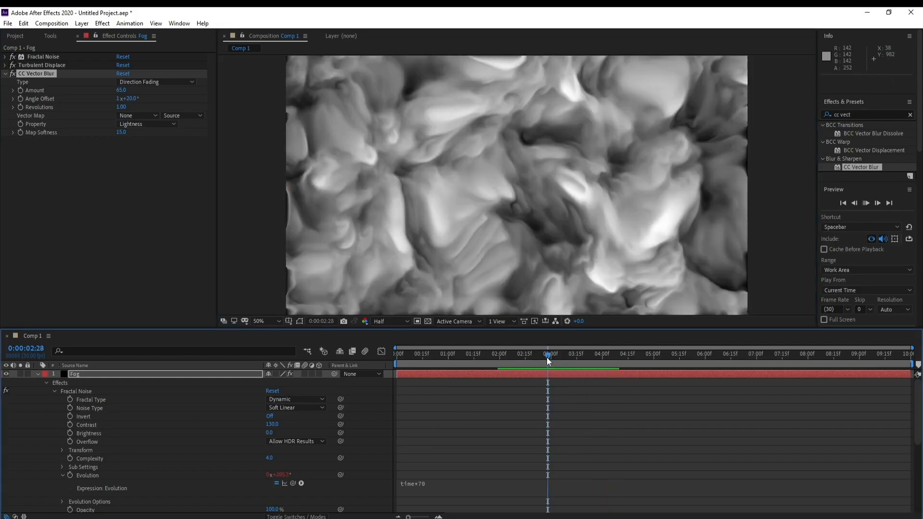
key(space)
key(space)
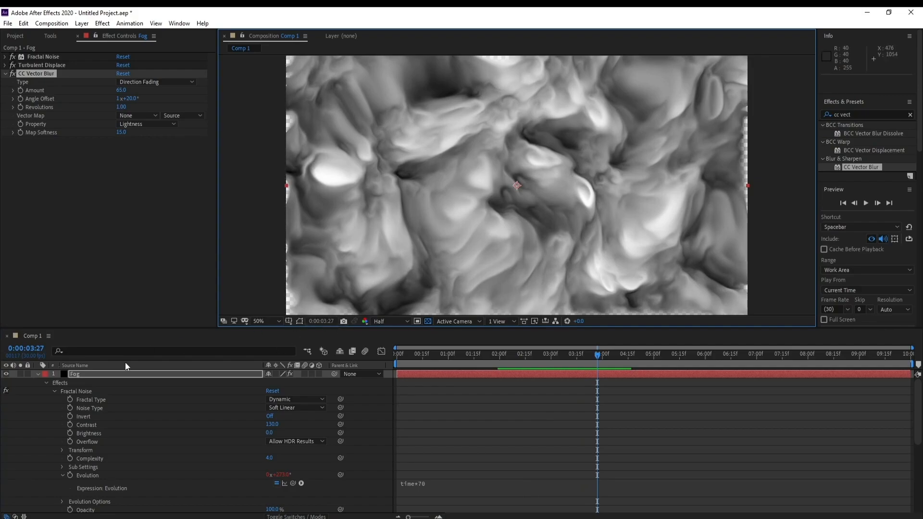
Step: Scale the Fog layer to 103% to cover the frame edges and preview the animation
click(40, 374)
click(77, 376)
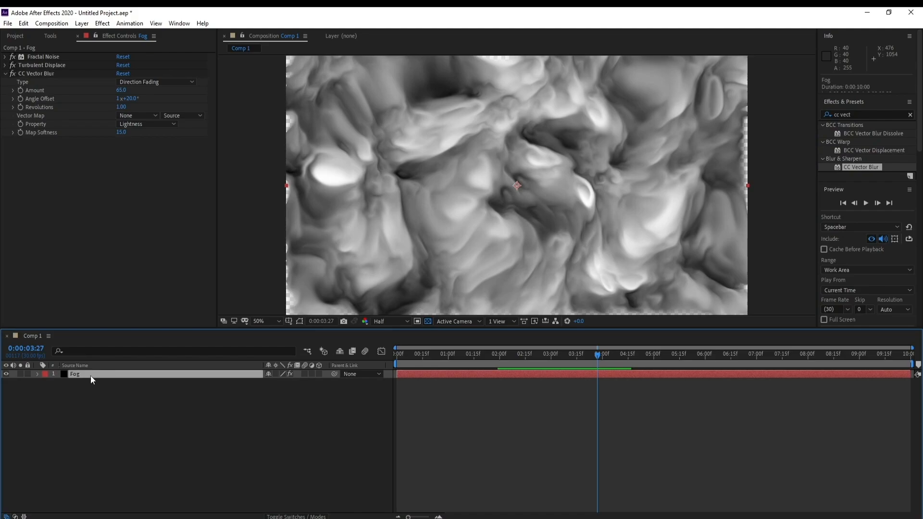
key(s)
drag(298, 383, 294, 383)
key(space)
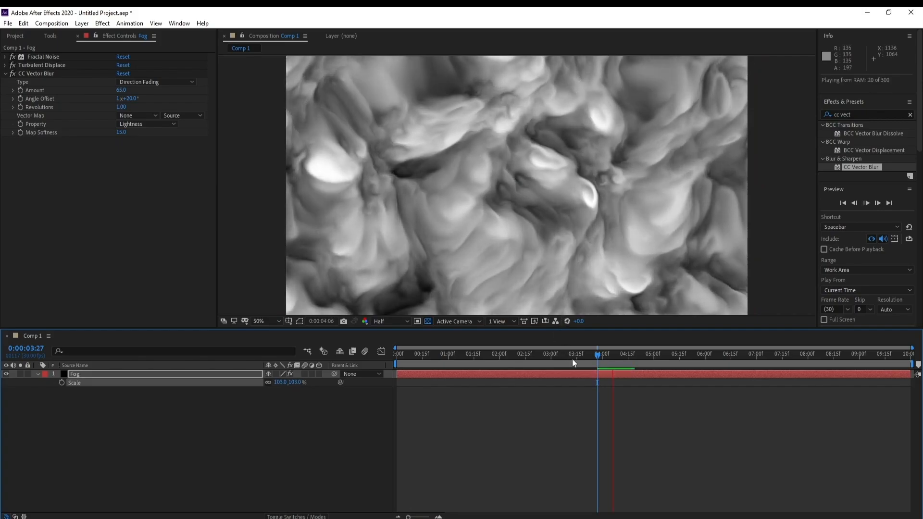
click(589, 353)
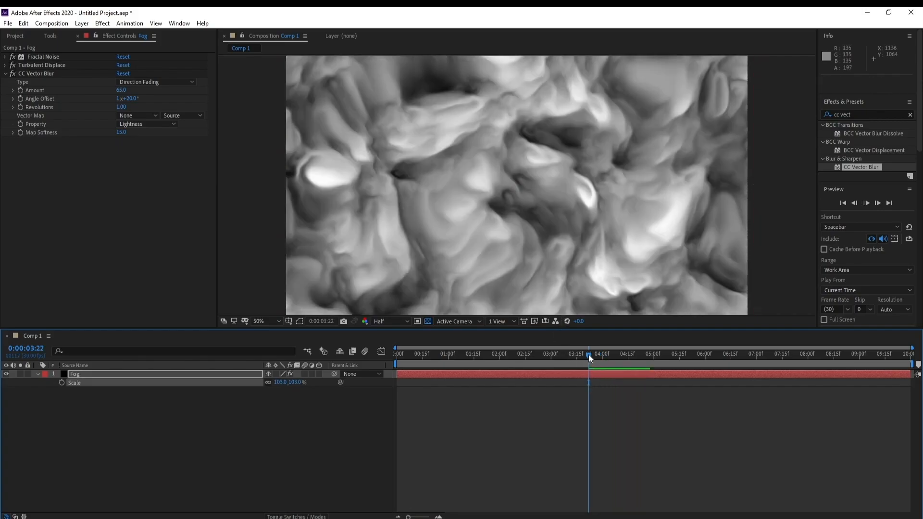
Step: Create a new adjustment layer above the Fog layer
click(91, 377)
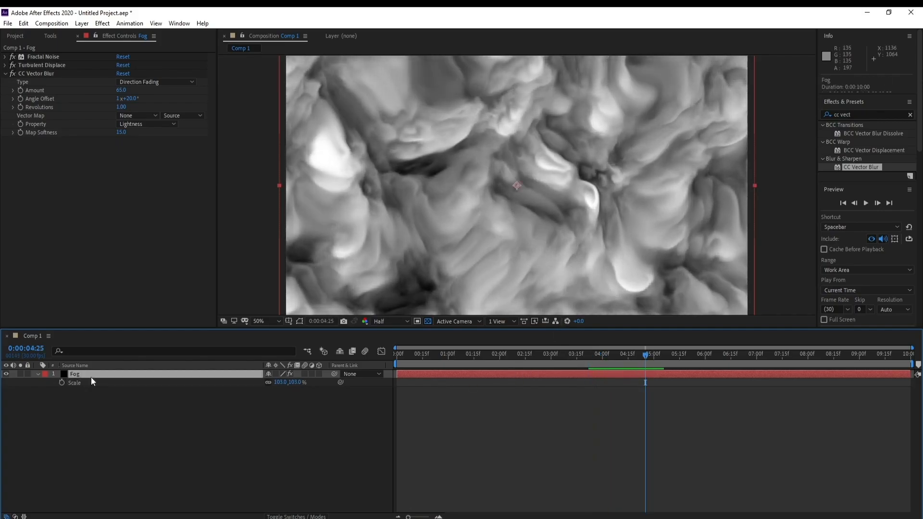
click(82, 23)
mouse_move(142, 35)
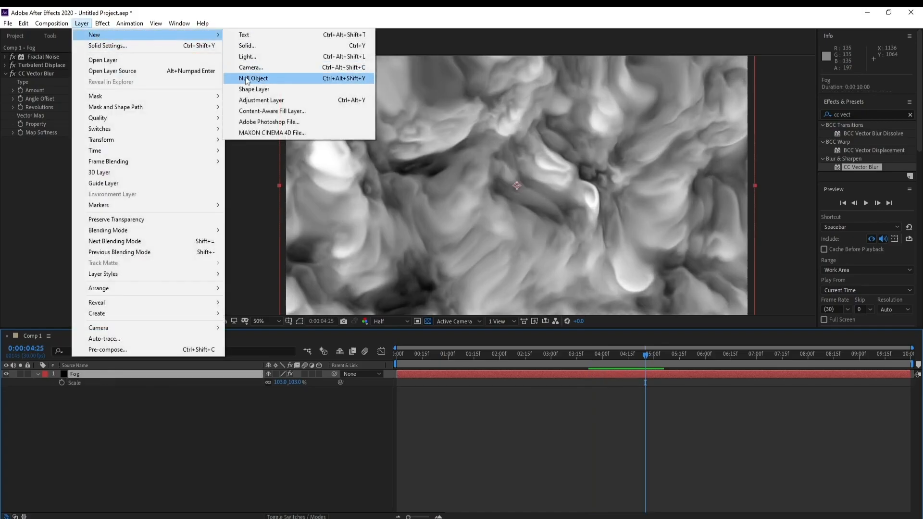
click(257, 100)
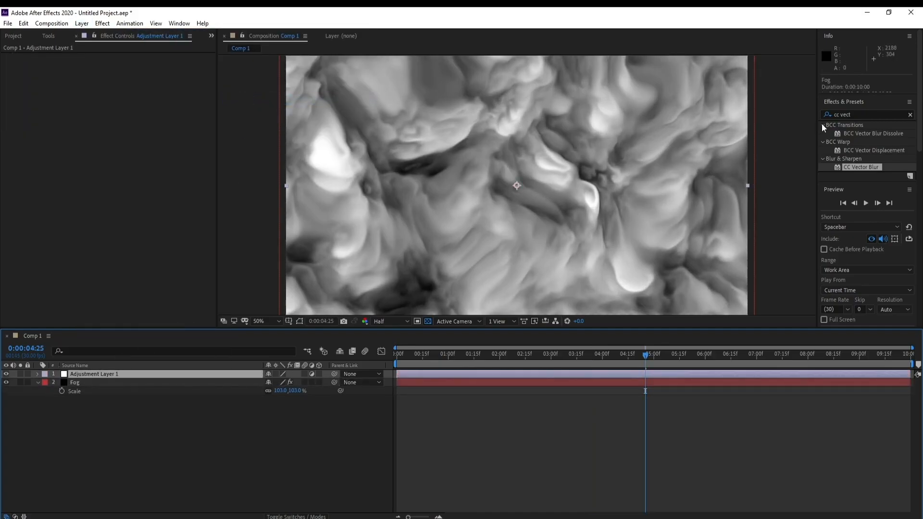
Step: Search the effects for "blob" and apply CC Blobbylize to the adjustment layer
click(870, 115)
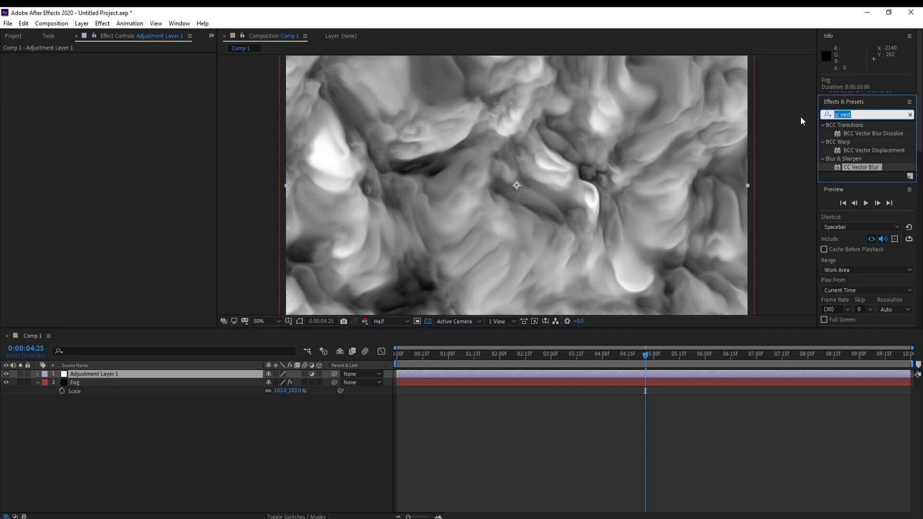
text(blob)
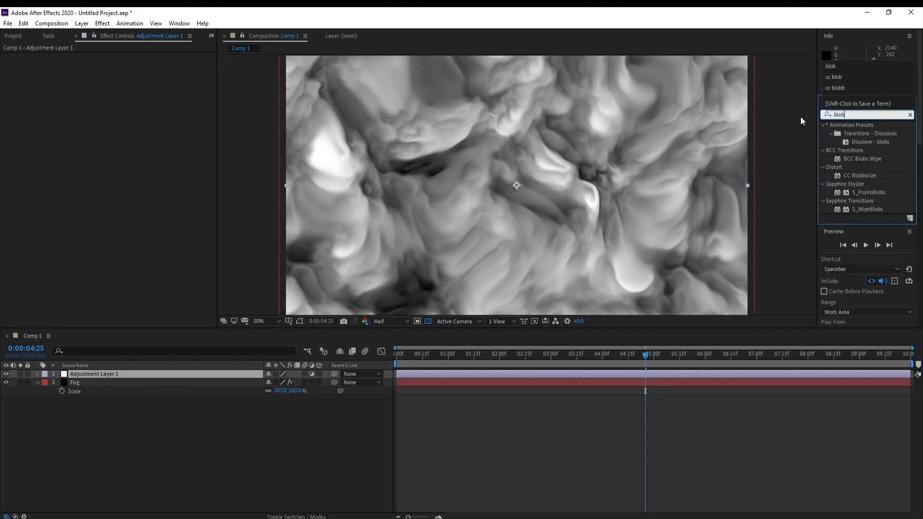
text(l)
key(BackSpace)
double_click(862, 174)
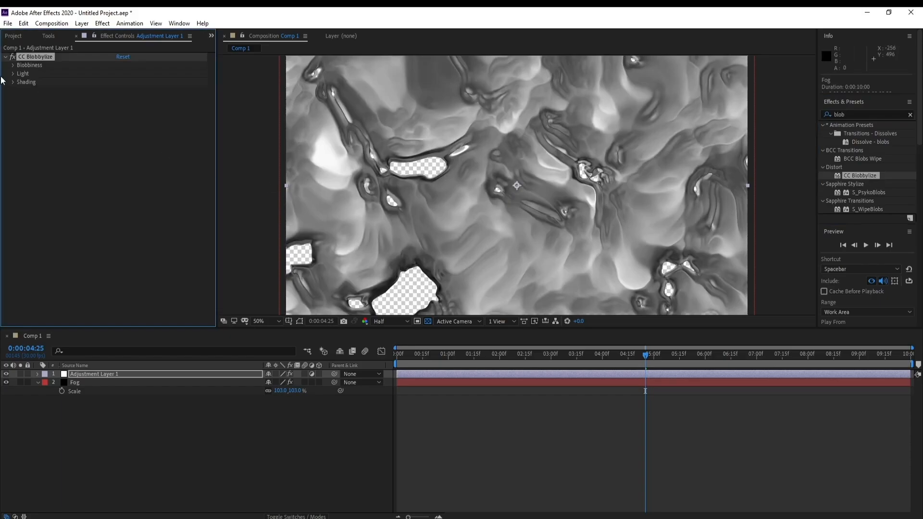
Step: Set the CC Blobbylize blob layer to Fog using Effects & Masks, and turn off the transparency grid
click(13, 65)
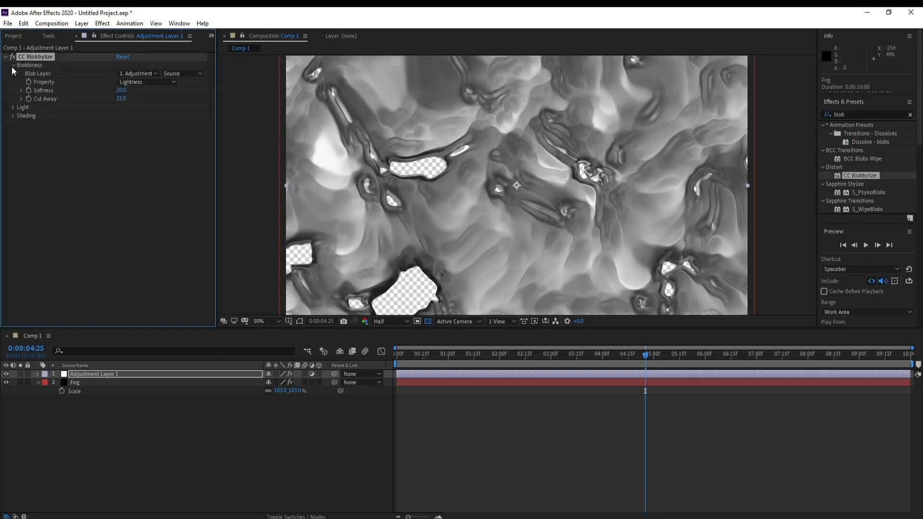
click(139, 73)
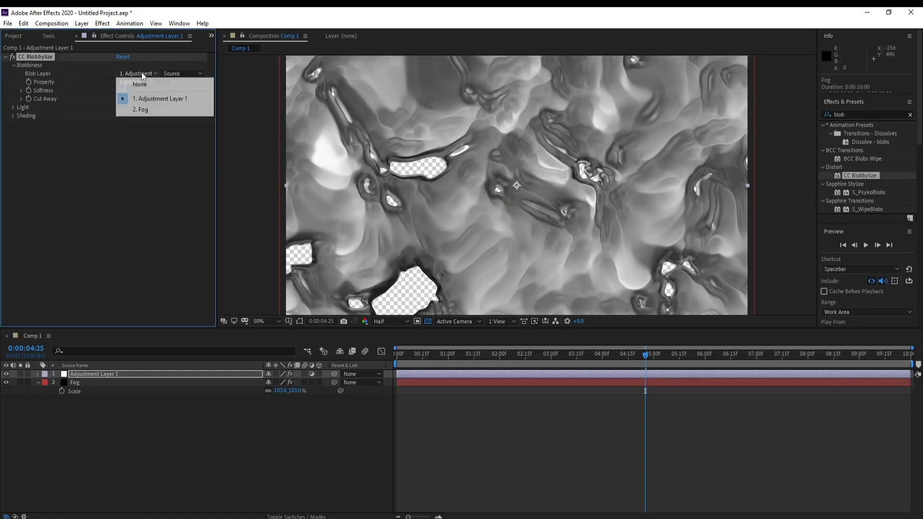
click(144, 110)
click(178, 73)
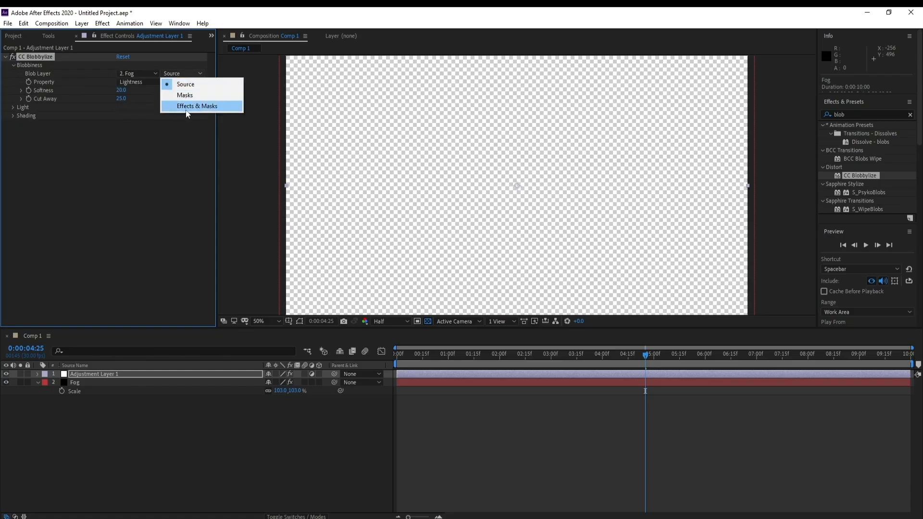
click(197, 106)
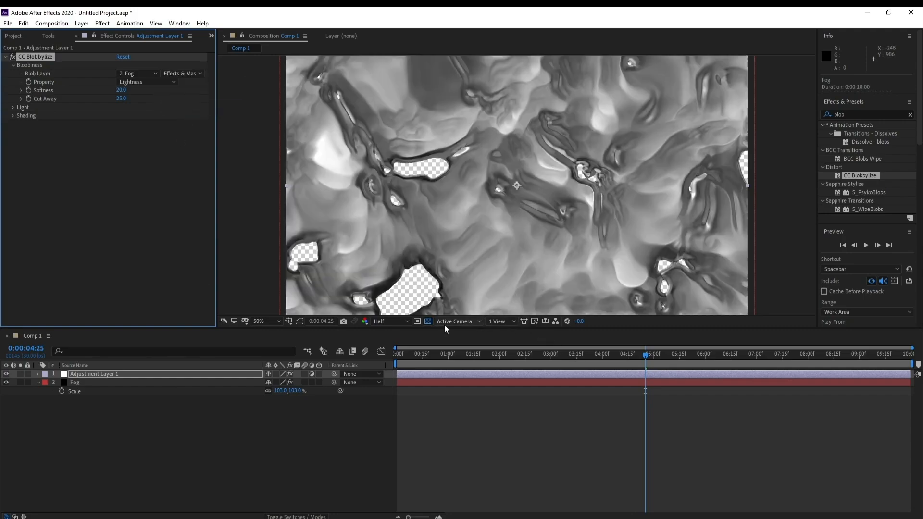
click(425, 322)
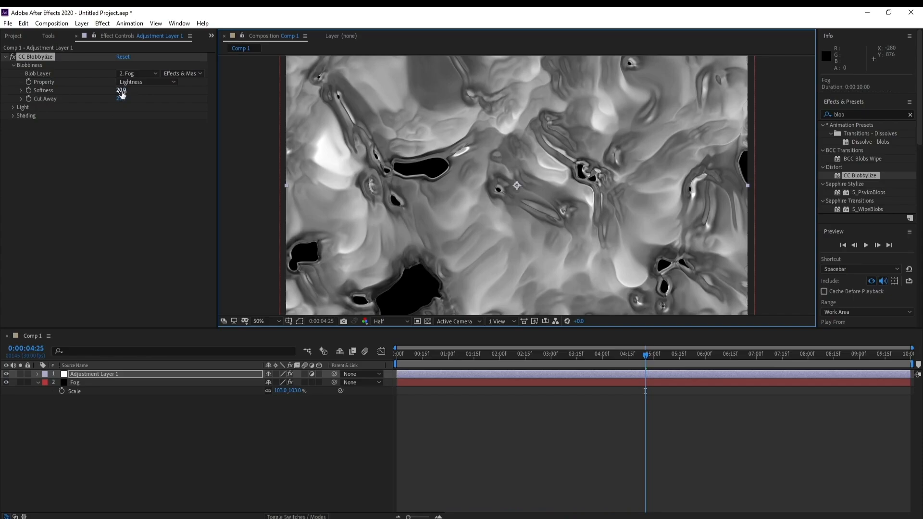
Step: Raise the CC Blobbylize Softness in stages, trying 60 and ending at 70
drag(122, 95, 145, 92)
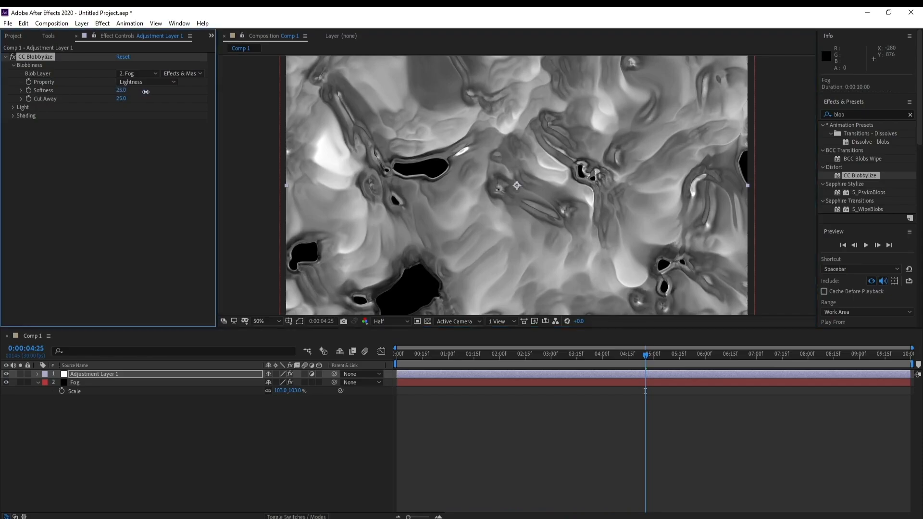
drag(154, 94, 169, 96)
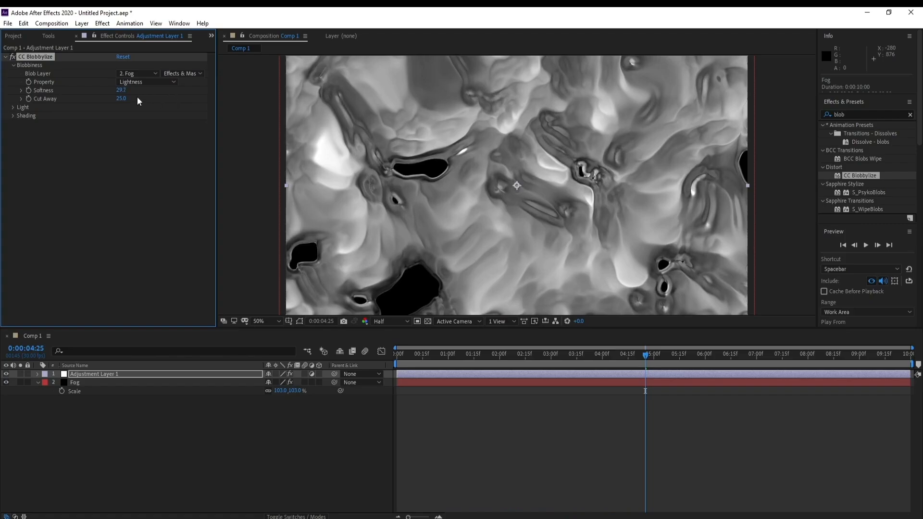
click(122, 91)
text(60)
key(Return)
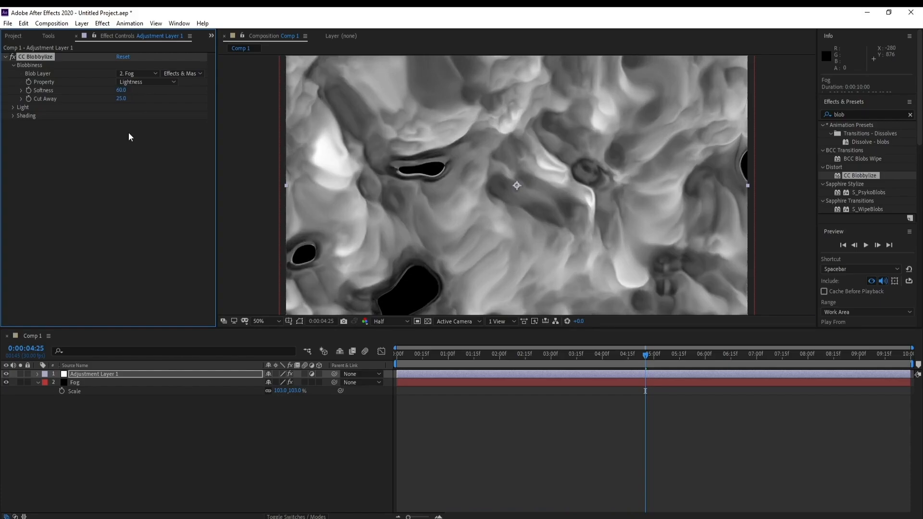
drag(121, 90, 151, 93)
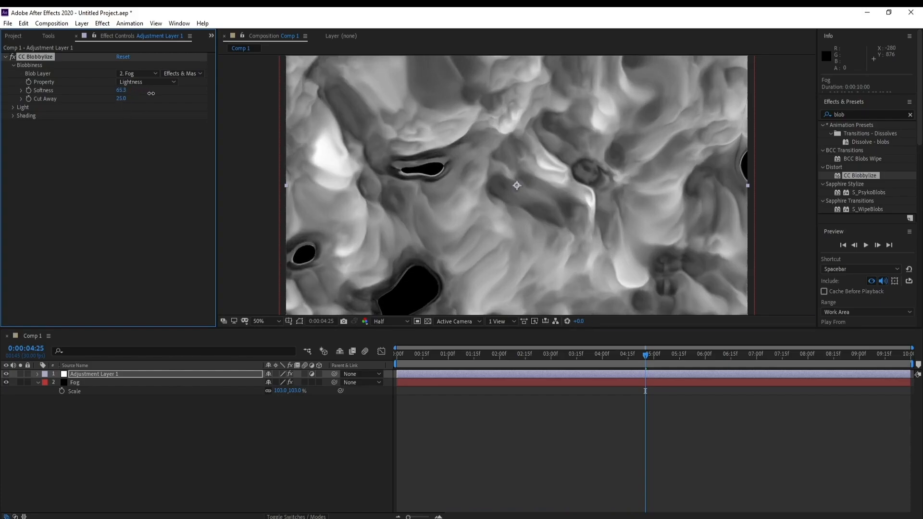
click(123, 91)
text(70)
key(Return)
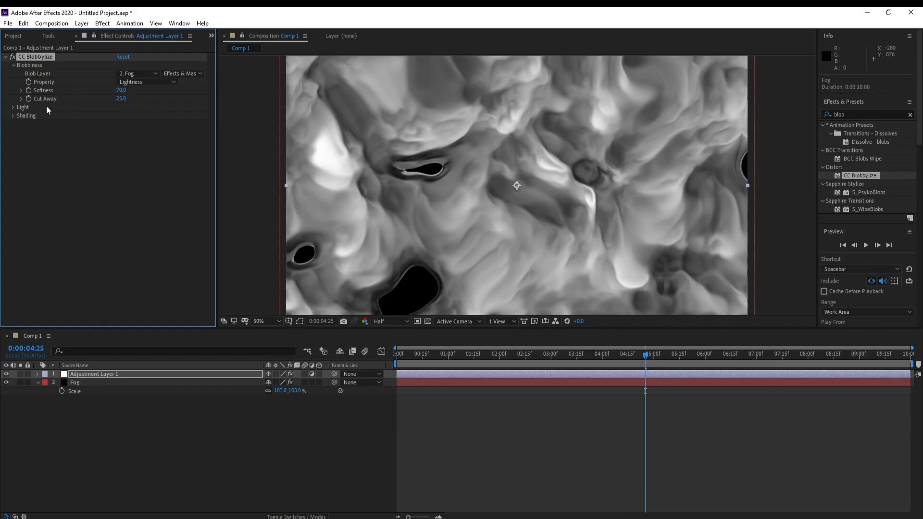
Step: Set the CC Blobbylize Cut Away to 0 and preview the animation
click(119, 99)
text(0)
key(Return)
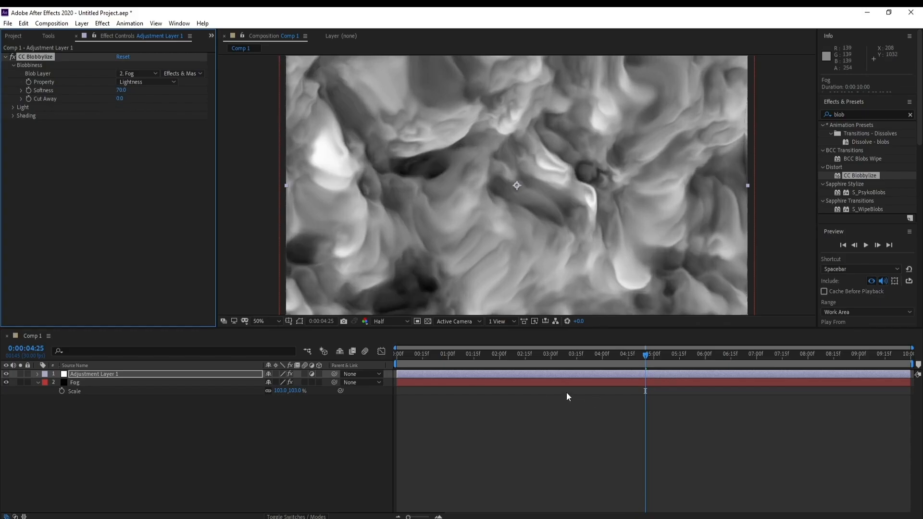
click(566, 392)
key(space)
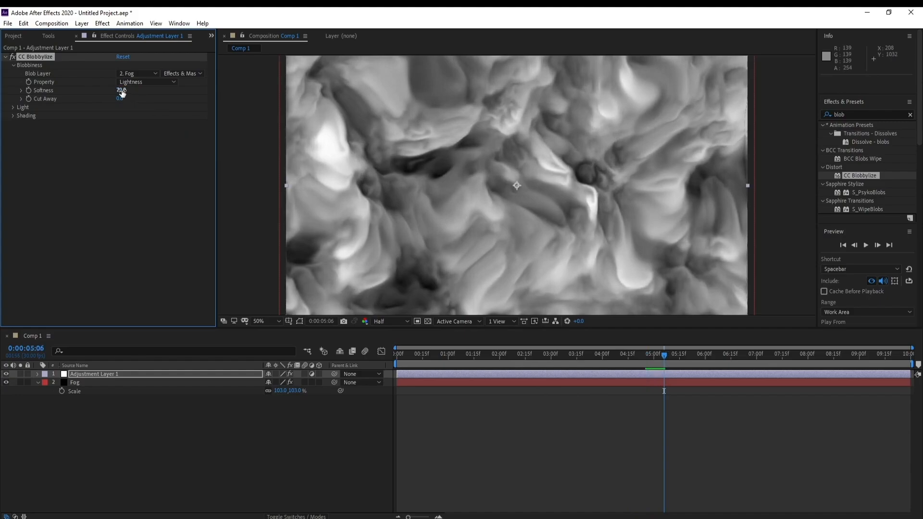
Step: Set the CC Blobbylize Softness to 65 and move the playhead to 0:00:03:10 to check the look
drag(121, 90, 81, 96)
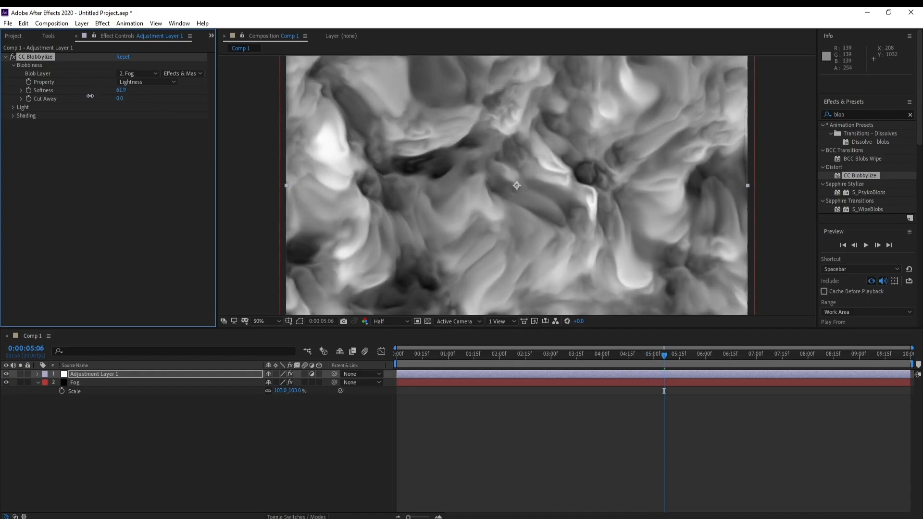
click(123, 90)
text(65)
key(Return)
click(569, 368)
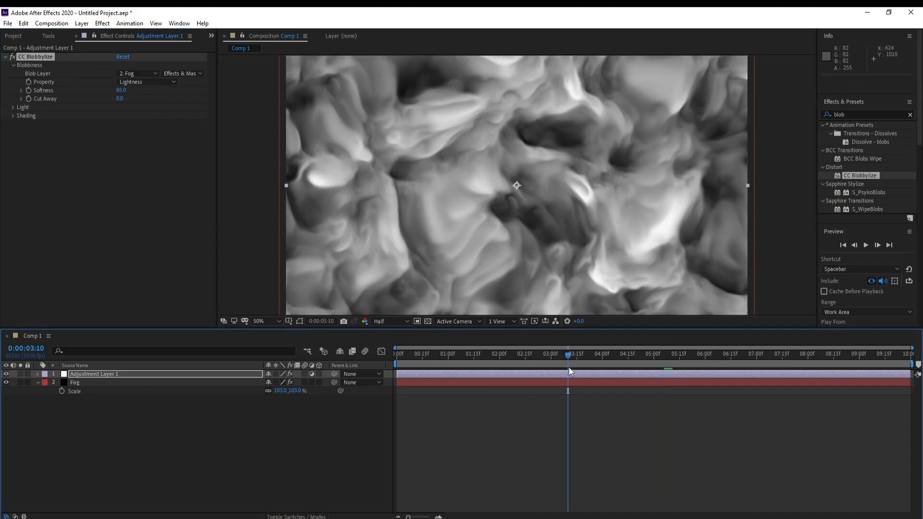
Step: Switch the CC Blobbylize lighting from the effect's own light to AE Lights
click(9, 107)
click(14, 109)
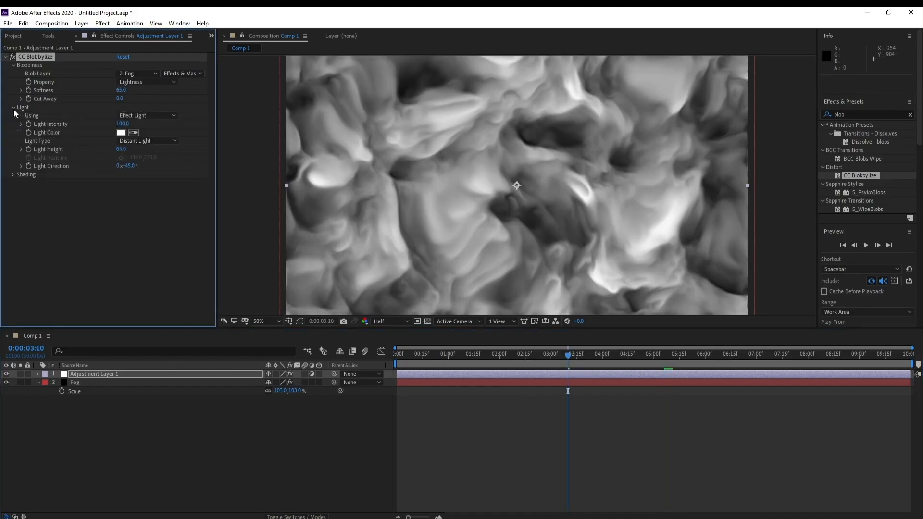
click(151, 116)
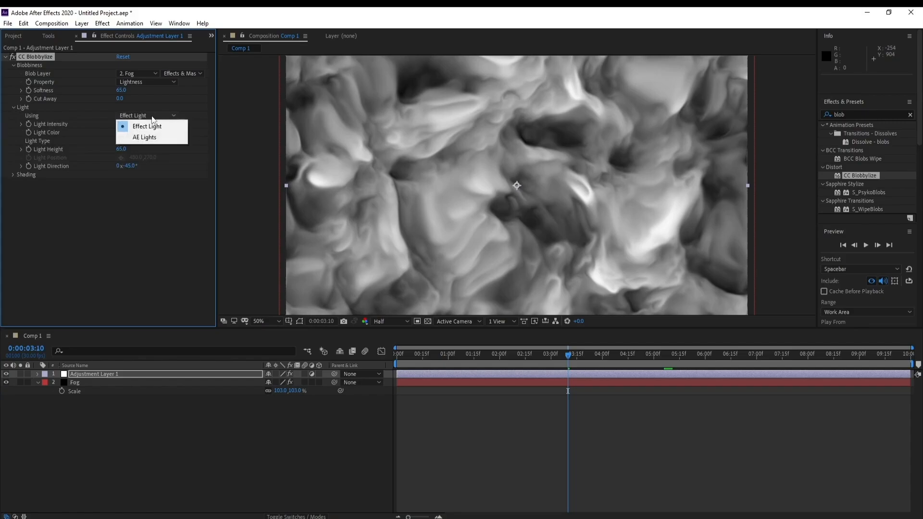
click(157, 138)
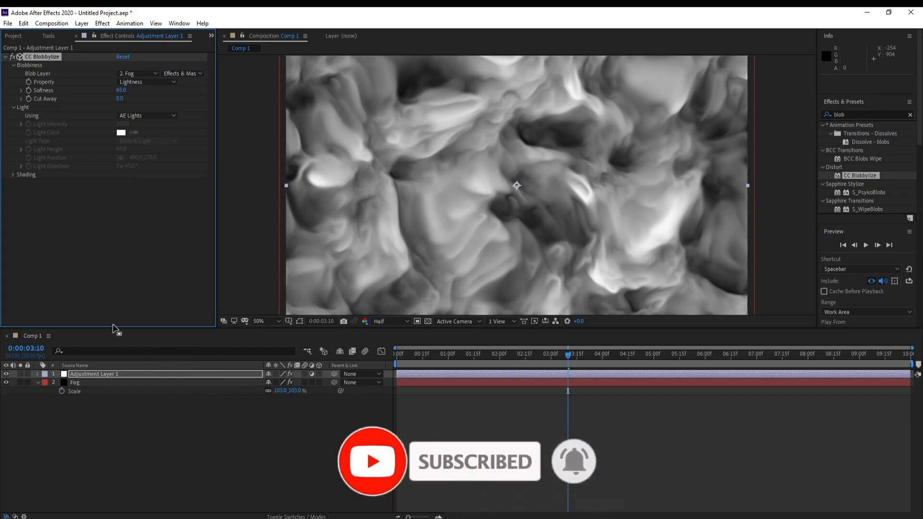
Step: Create a white point light at 100% intensity with no falloff and no cast shadows
click(82, 23)
mouse_move(125, 34)
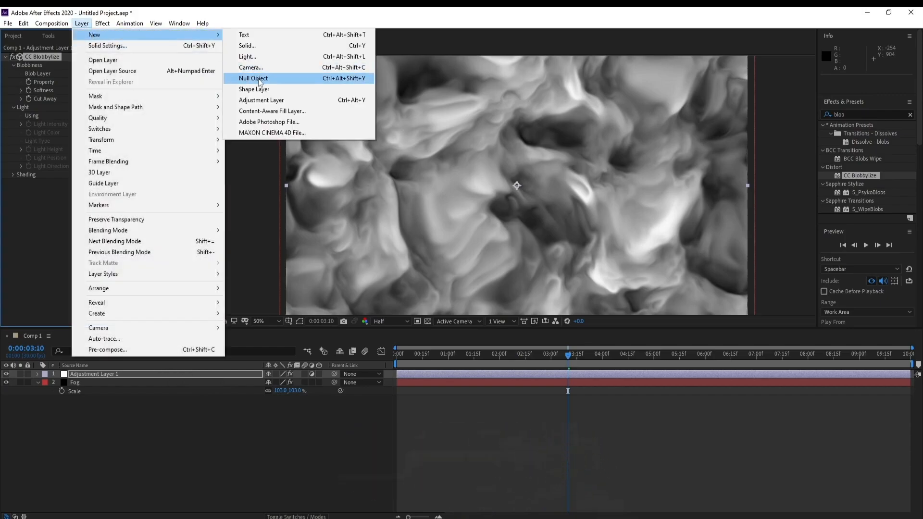
click(258, 57)
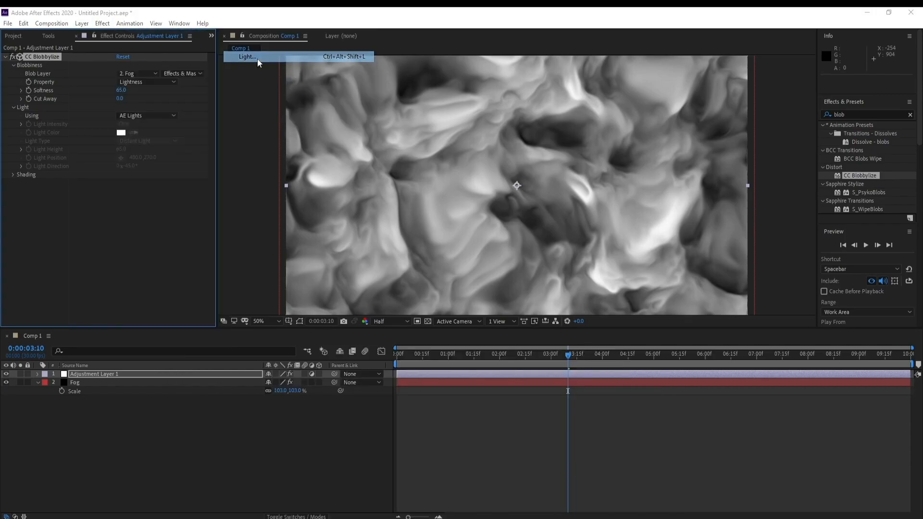
drag(422, 145, 395, 98)
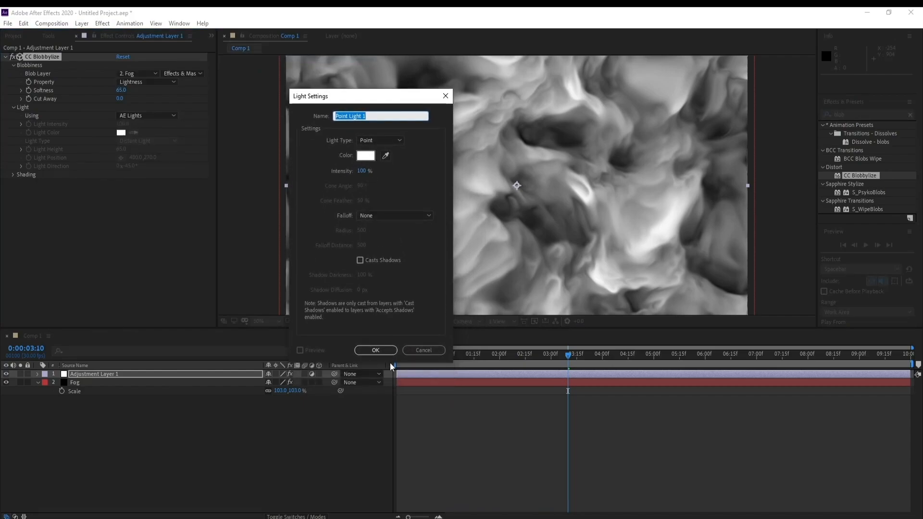
click(375, 350)
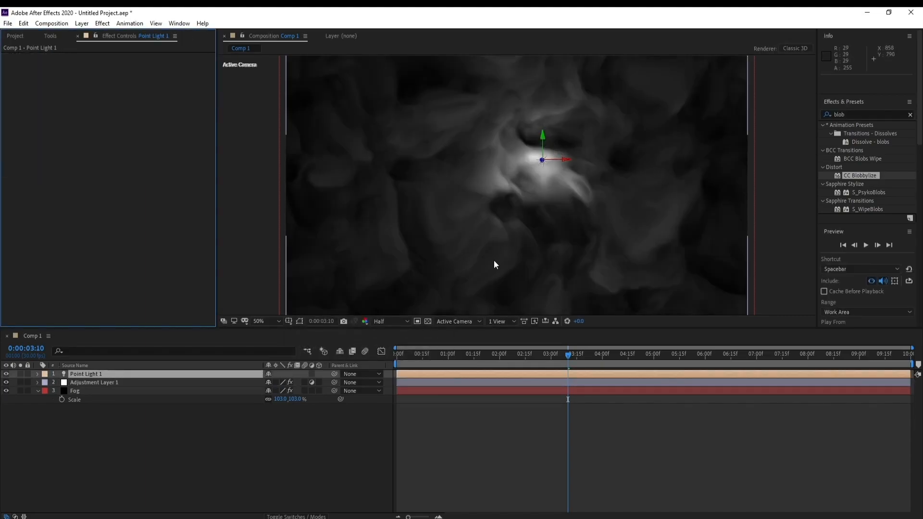
Step: Show two horizontal views and move the point light beyond the frame's right edge and farther in front, to about 1728, 460, -1189.8
click(497, 322)
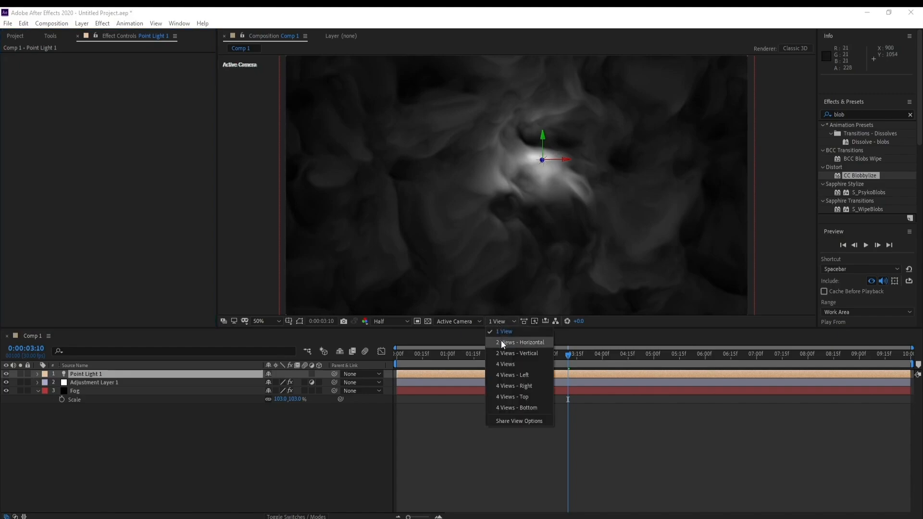
click(501, 341)
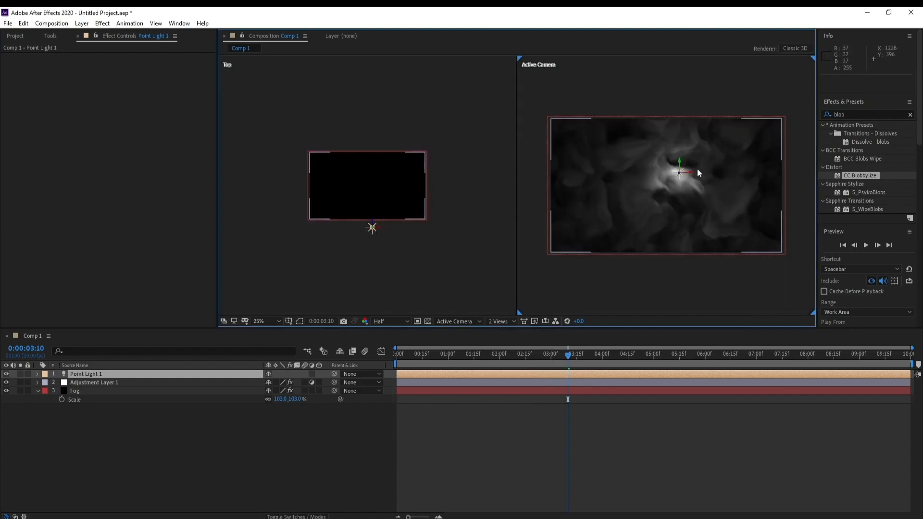
drag(693, 175, 797, 181)
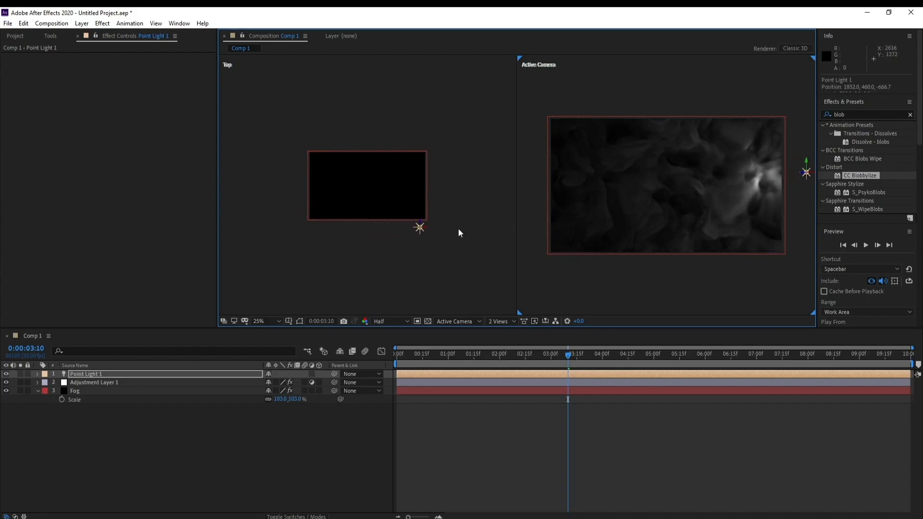
drag(421, 224, 421, 247)
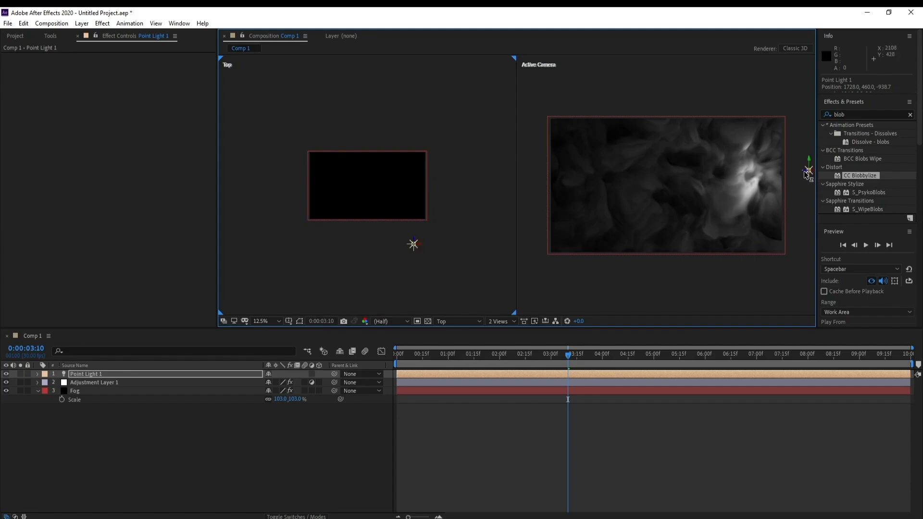
drag(808, 173, 837, 164)
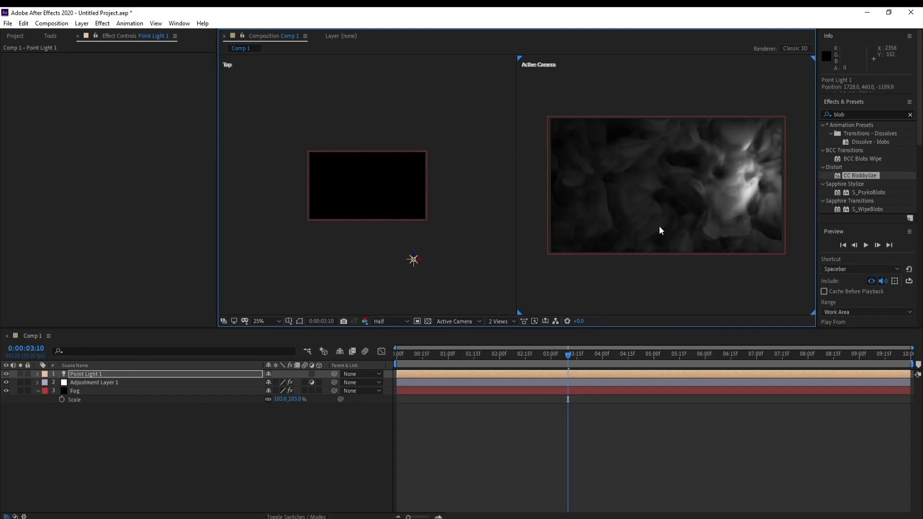
Step: Duplicate the point light and move the copy horizontally to the opposite side of the frame, at about X 336
click(105, 374)
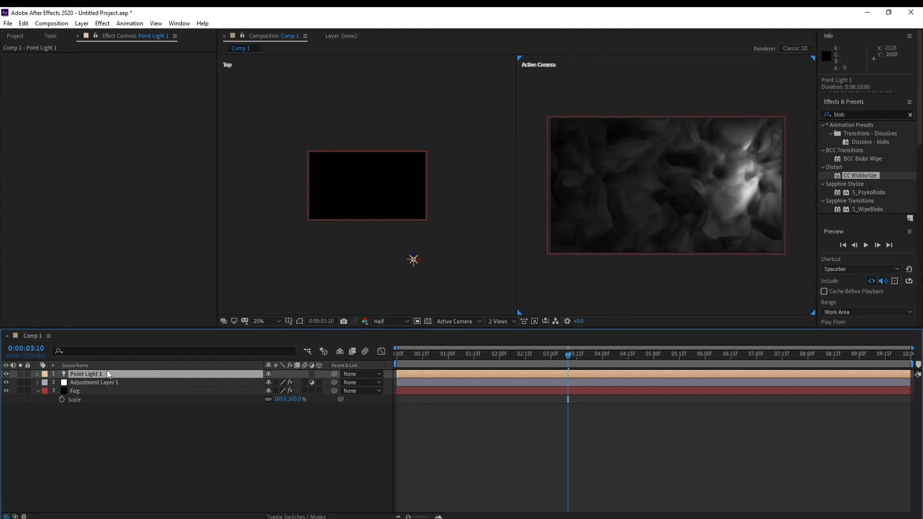
key(ctrl+d)
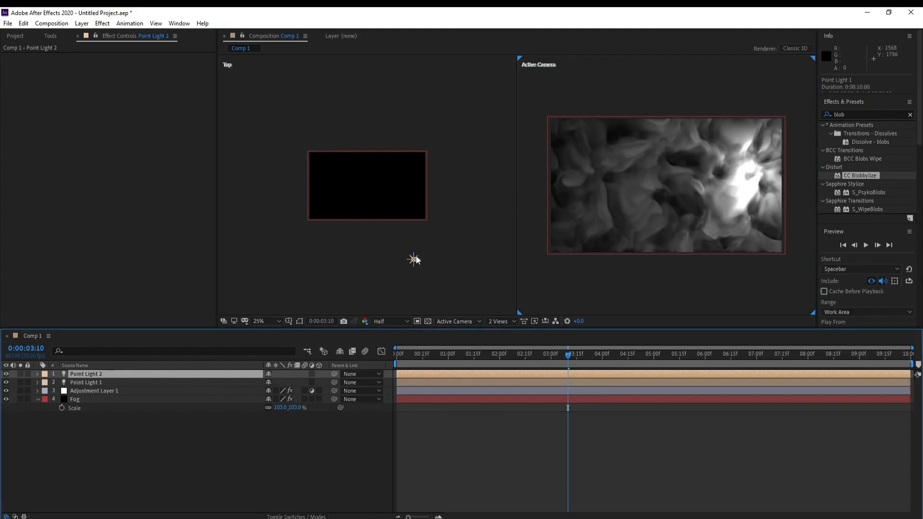
scroll(580, 236, down, 2)
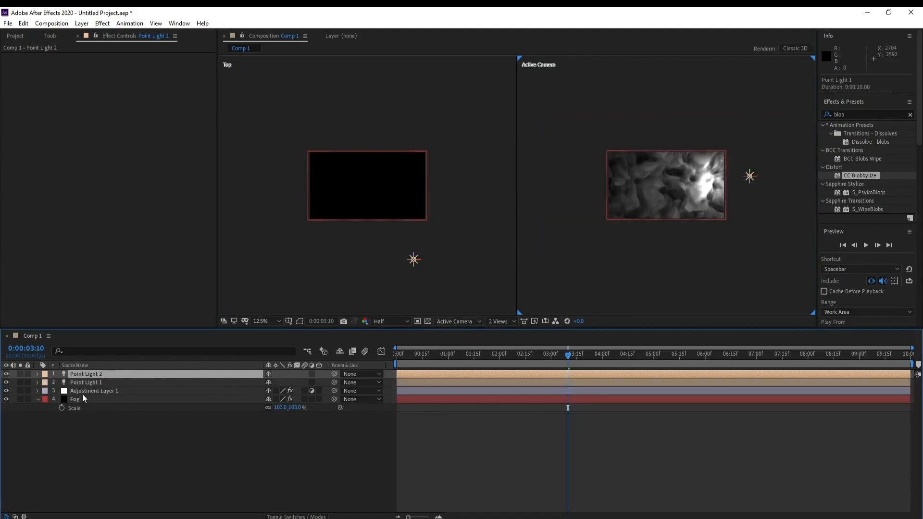
click(92, 376)
drag(758, 180, 673, 185)
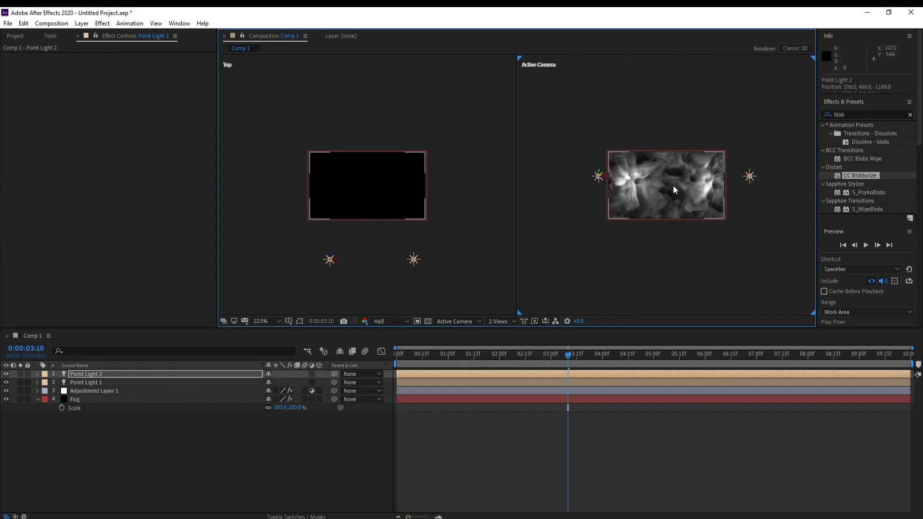
Step: Return to a single view and lower Point Light 2 to about Y 520
click(500, 321)
click(508, 336)
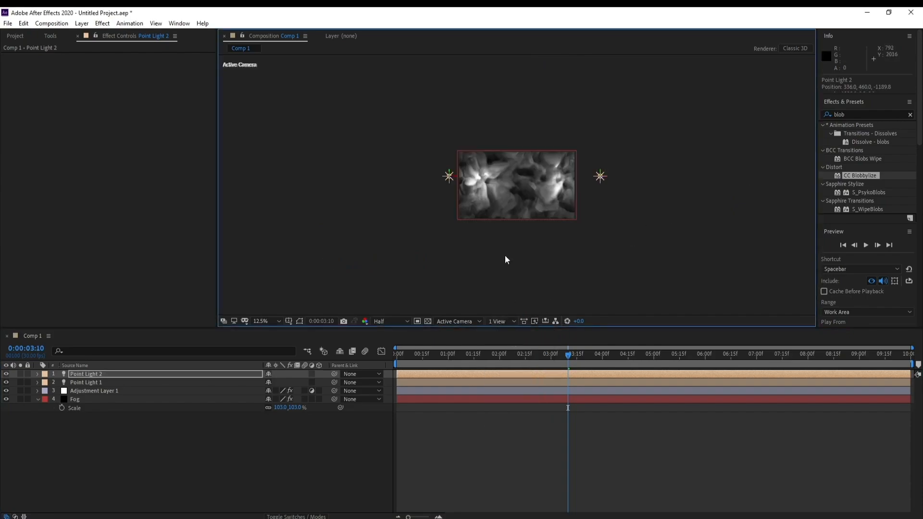
scroll(569, 206, up, 2)
scroll(570, 207, down, 1)
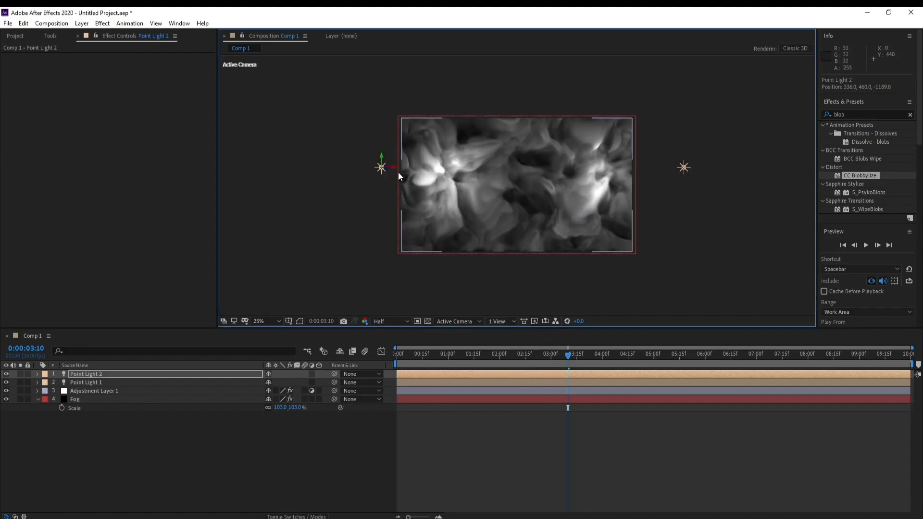
drag(381, 155, 381, 173)
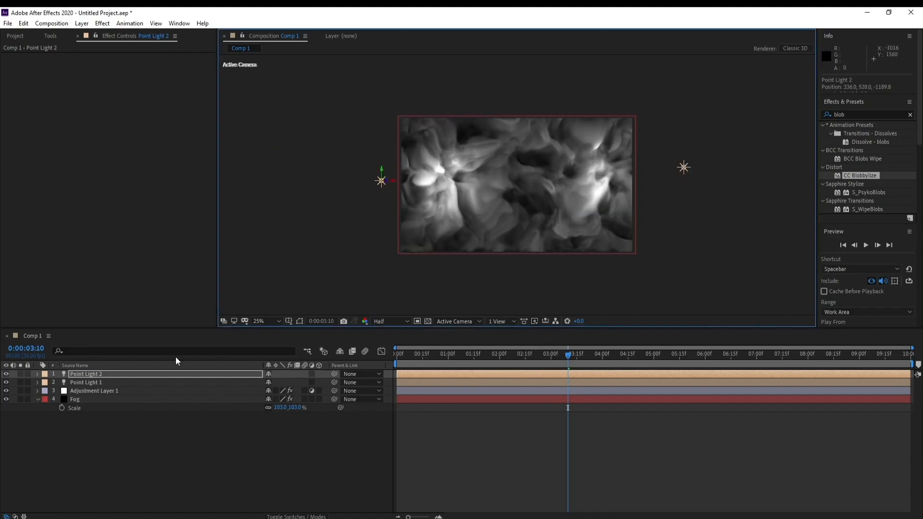
Step: Create a new null object above the Point Light 2 layer
click(97, 379)
click(97, 376)
click(81, 23)
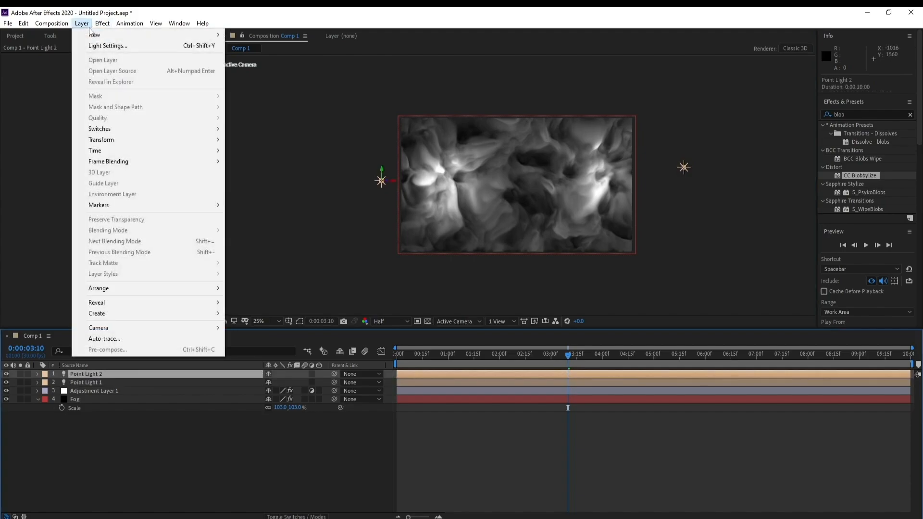
mouse_move(96, 35)
click(245, 78)
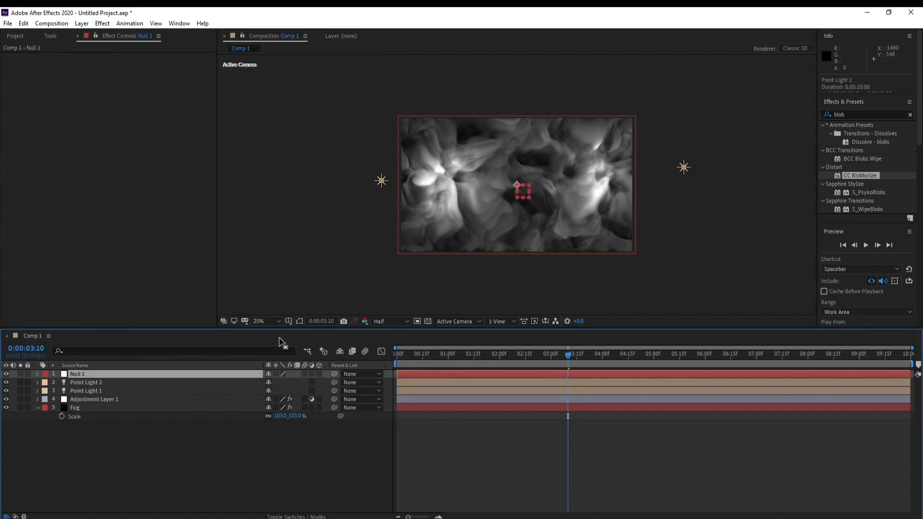
Step: Make Null 1 a 3D layer and parent both Point Light 1 and Point Light 2 to it
click(319, 374)
drag(335, 382, 134, 390)
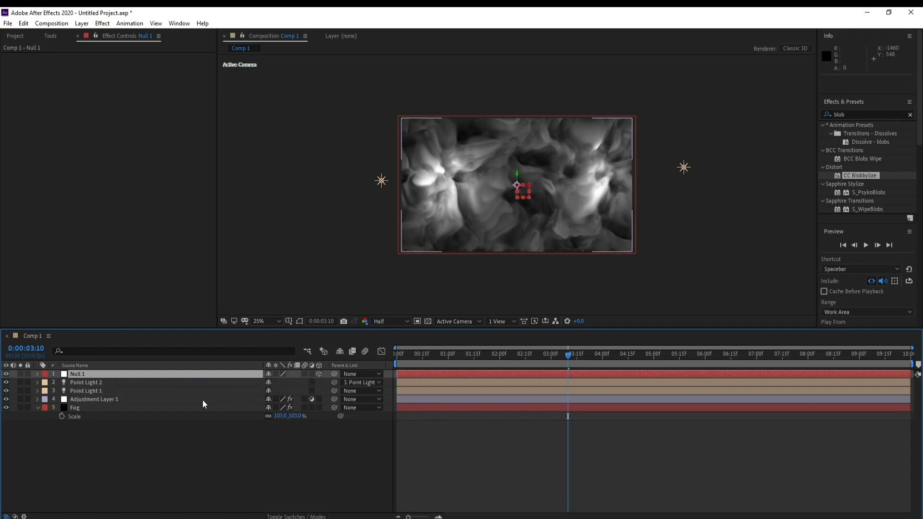
click(84, 391)
ctrl+click(239, 385)
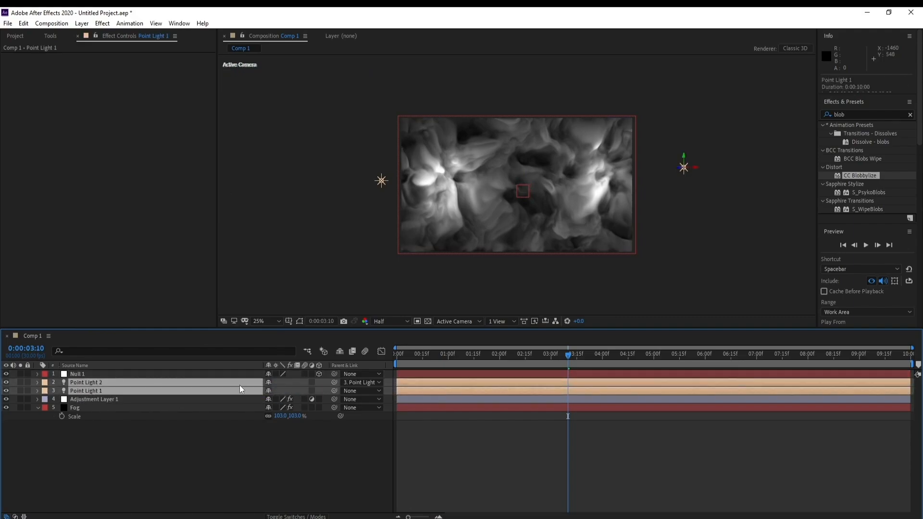
drag(334, 382, 101, 373)
Step: Keyframe Null 1's Z Rotation from 0° at the first frame to one full revolution at the composition's last frame
click(78, 374)
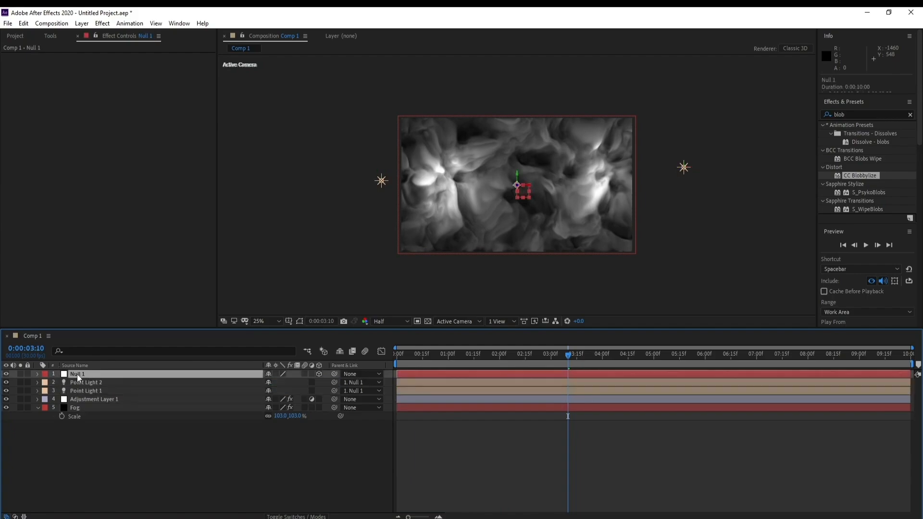
drag(451, 356, 238, 381)
key(r)
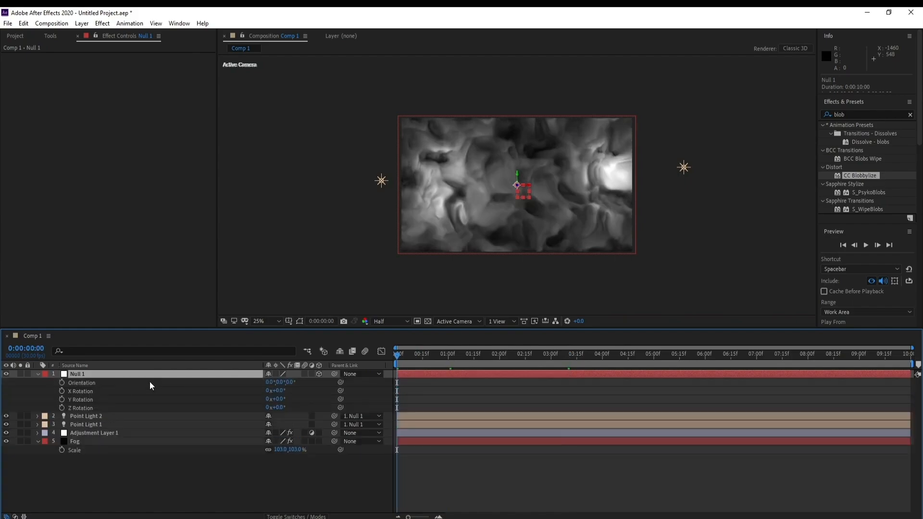
click(60, 407)
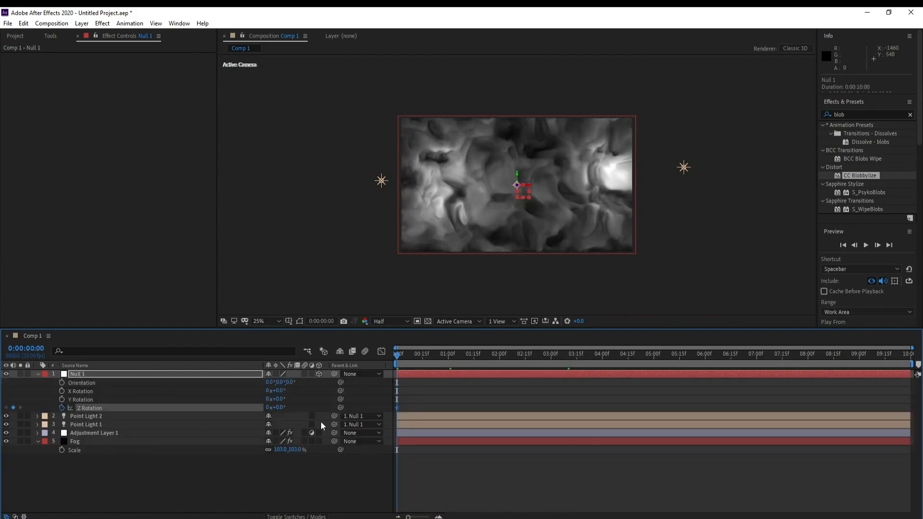
drag(405, 358, 912, 360)
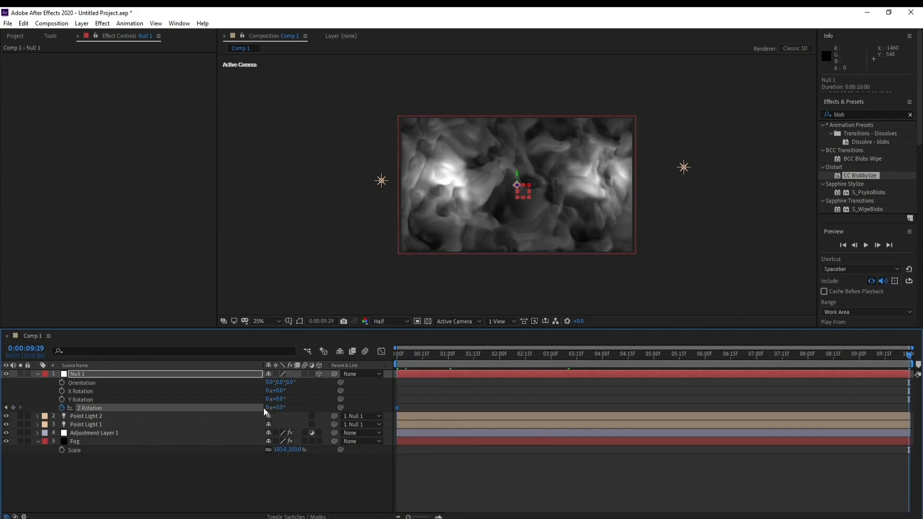
click(268, 408)
key(Return)
Step: Preview the rotating lights from the start of the timeline and collapse Null 1's properties
drag(467, 364, 401, 367)
key(space)
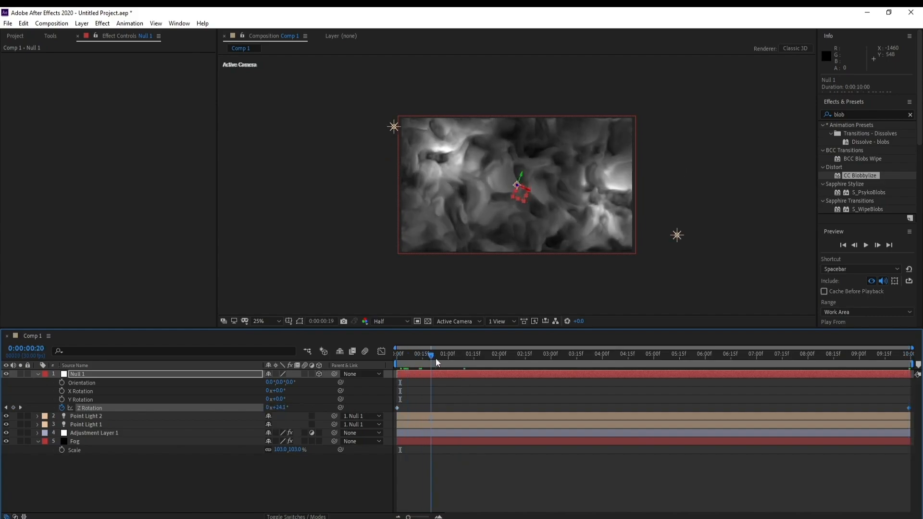
drag(497, 356, 405, 370)
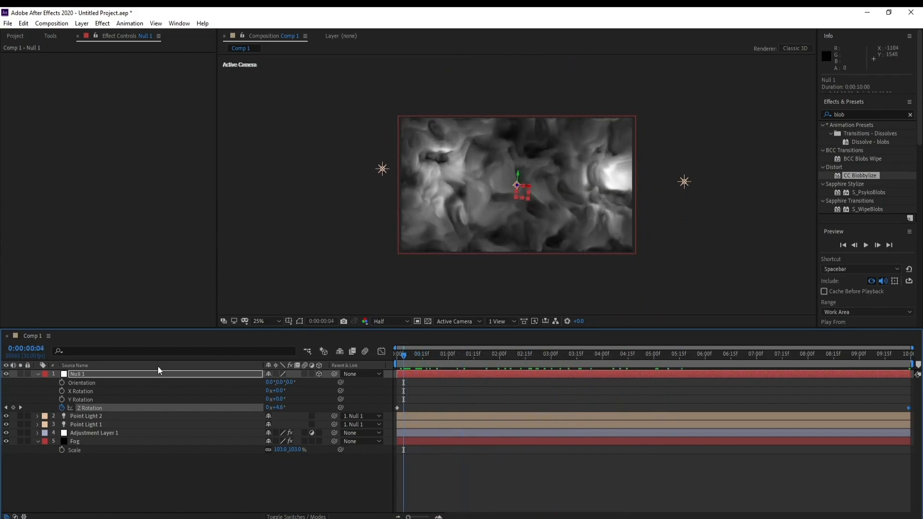
click(38, 375)
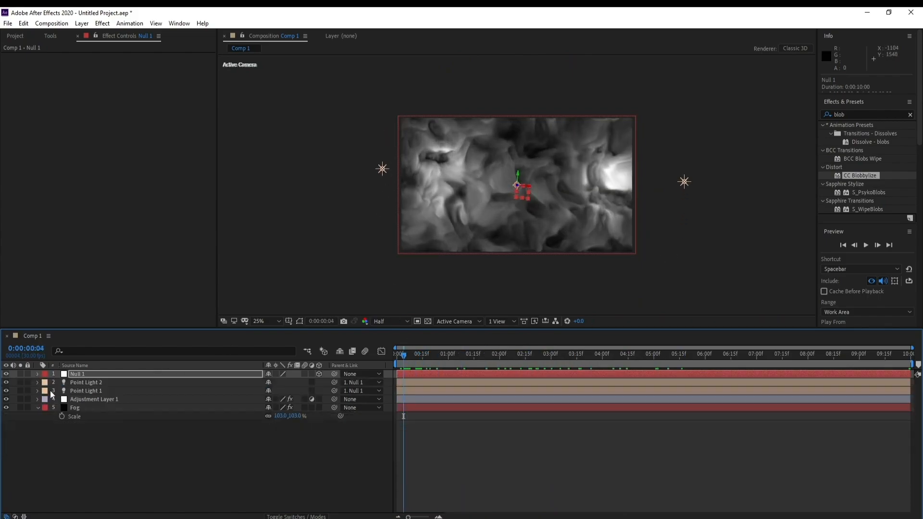
Step: Change Point Light 2's color to bright cyan 00D3E6 in its light settings
click(92, 383)
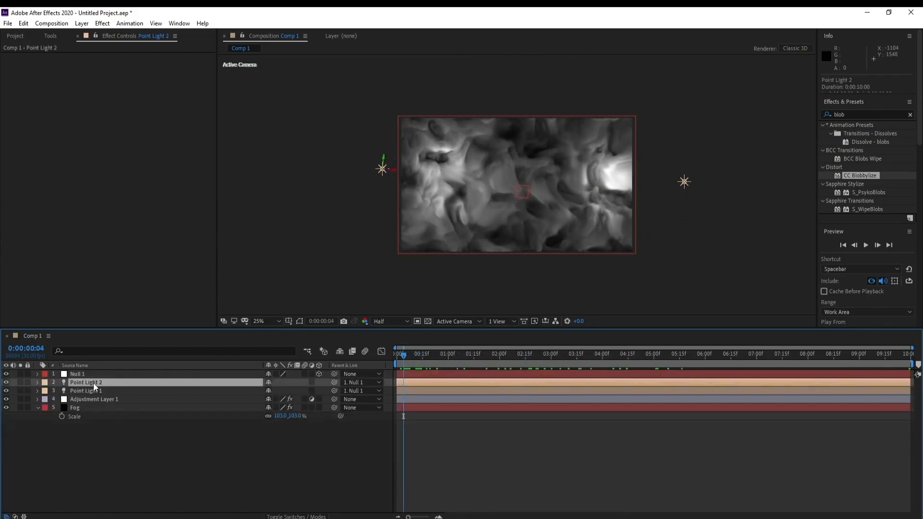
click(82, 23)
click(96, 43)
drag(371, 100, 213, 111)
click(207, 166)
drag(192, 301, 192, 321)
click(164, 324)
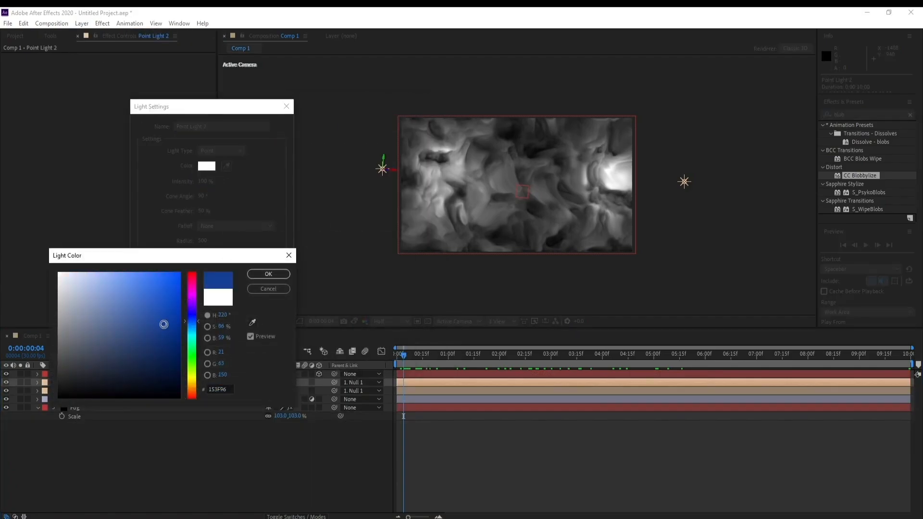
click(192, 329)
click(184, 284)
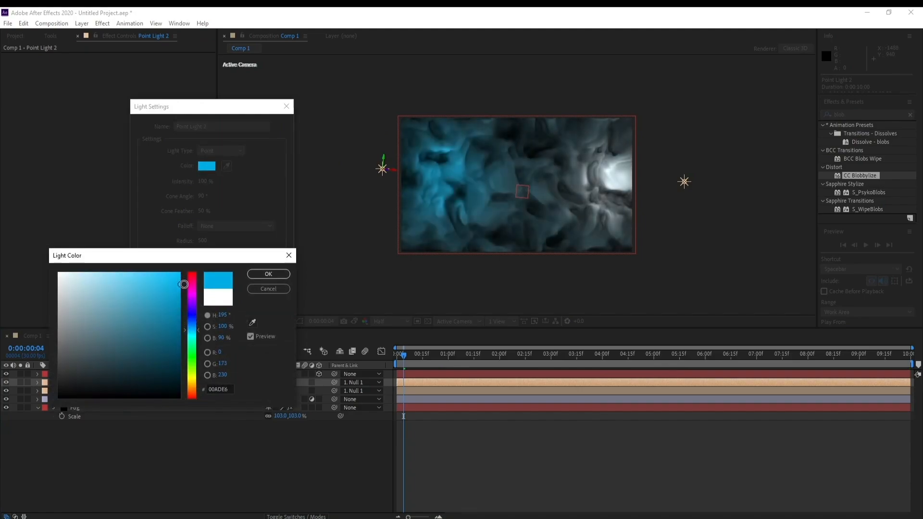
click(196, 334)
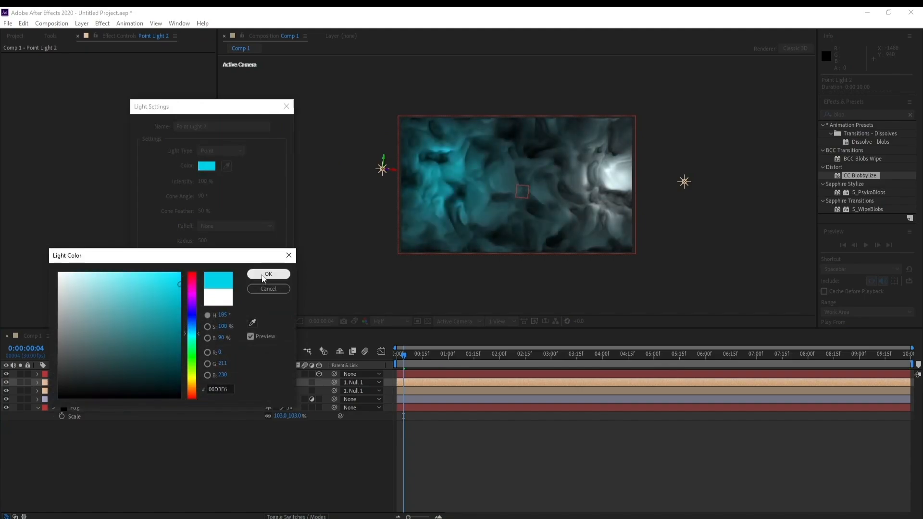
click(267, 274)
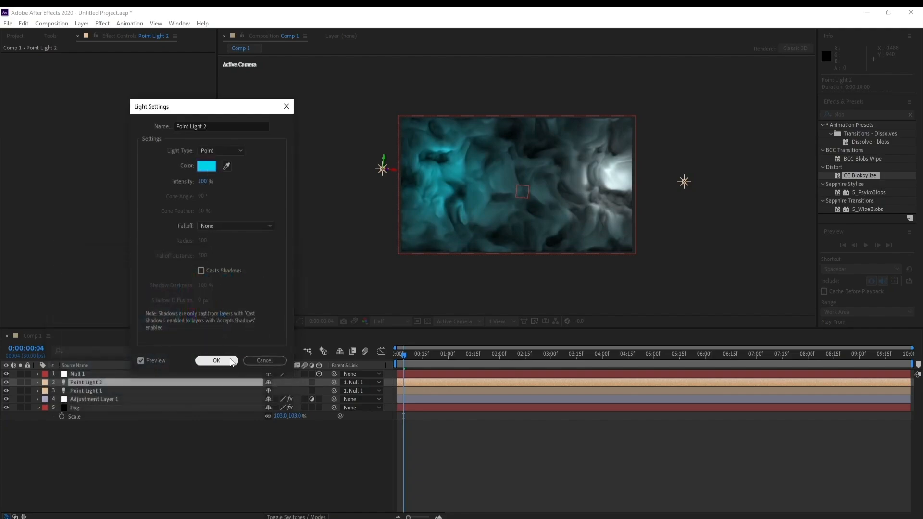
click(216, 361)
Step: Change Point Light 1's color to vivid purple AB00FA in its light settings
click(87, 390)
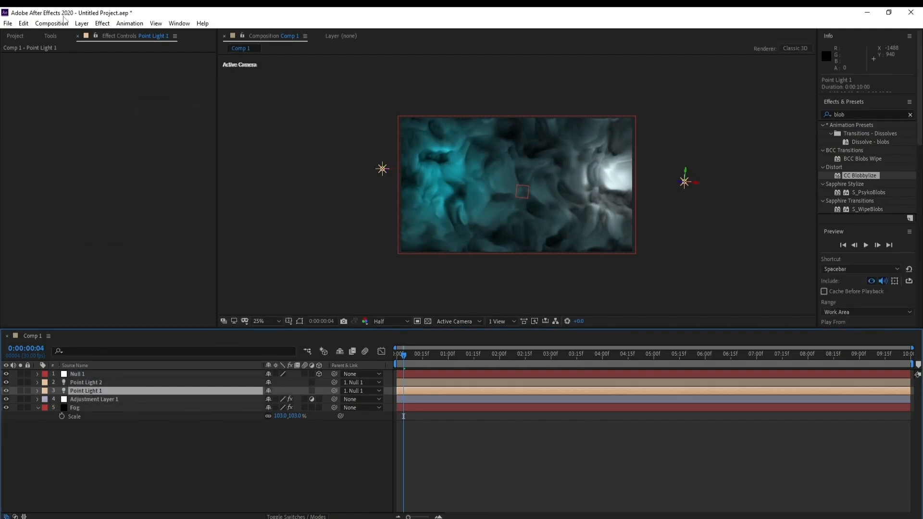
click(81, 23)
click(97, 45)
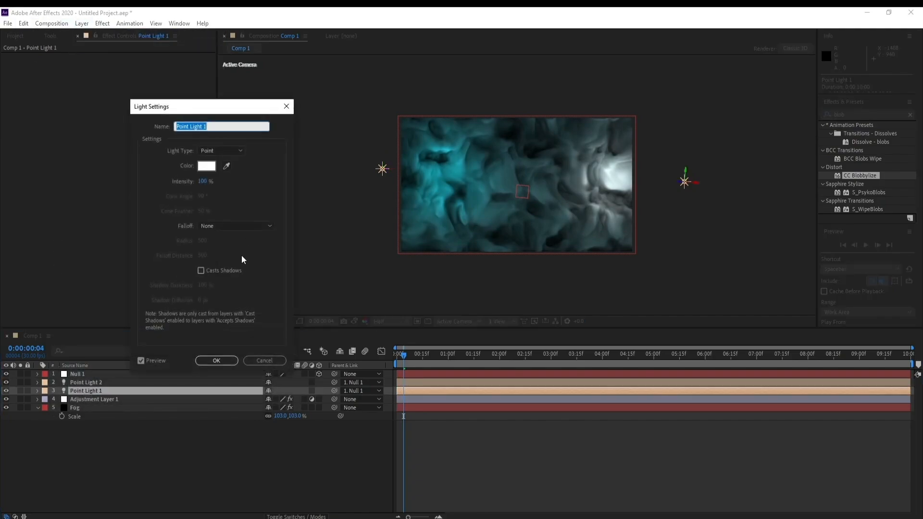
click(206, 169)
click(192, 303)
click(172, 308)
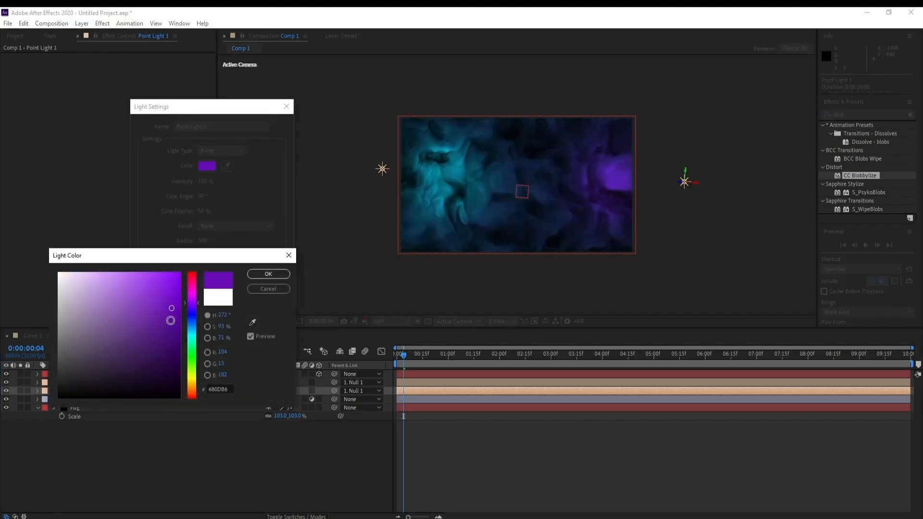
drag(172, 308, 167, 265)
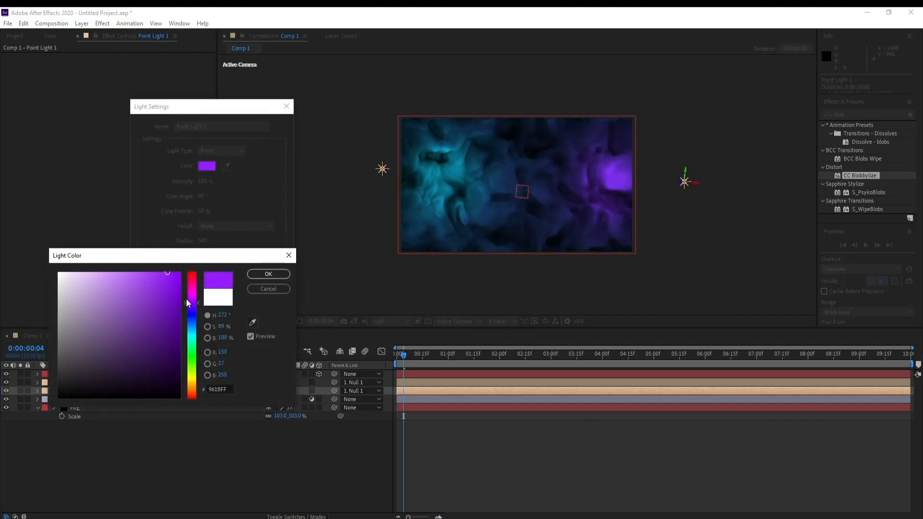
mouse_move(188, 302)
mouse_down()
mouse_move(164, 300)
mouse_move(147, 275)
mouse_move(183, 275)
mouse_up()
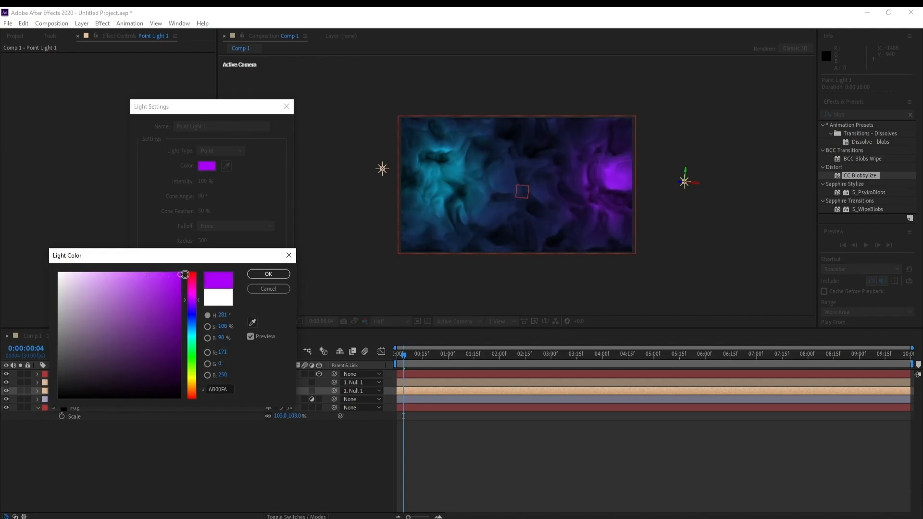
mouse_move(192, 307)
mouse_down()
mouse_move(195, 291)
mouse_move(194, 304)
mouse_up()
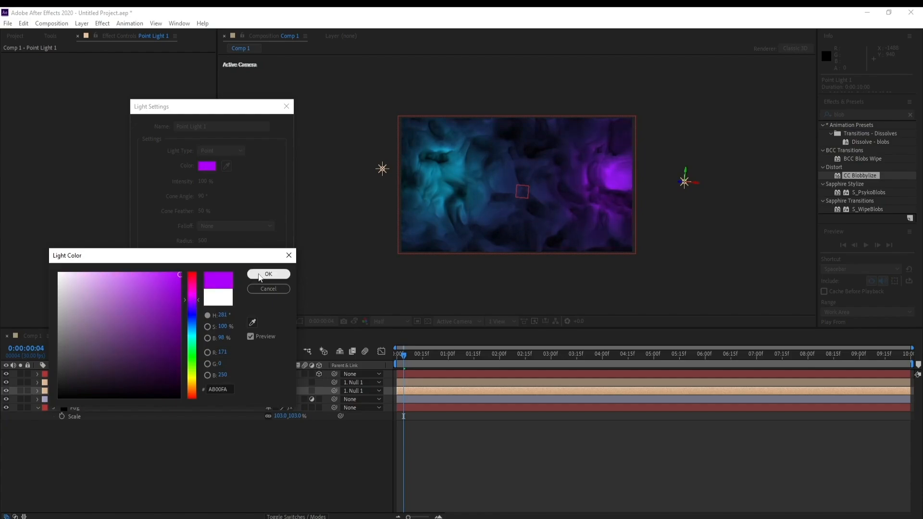
click(269, 274)
click(217, 361)
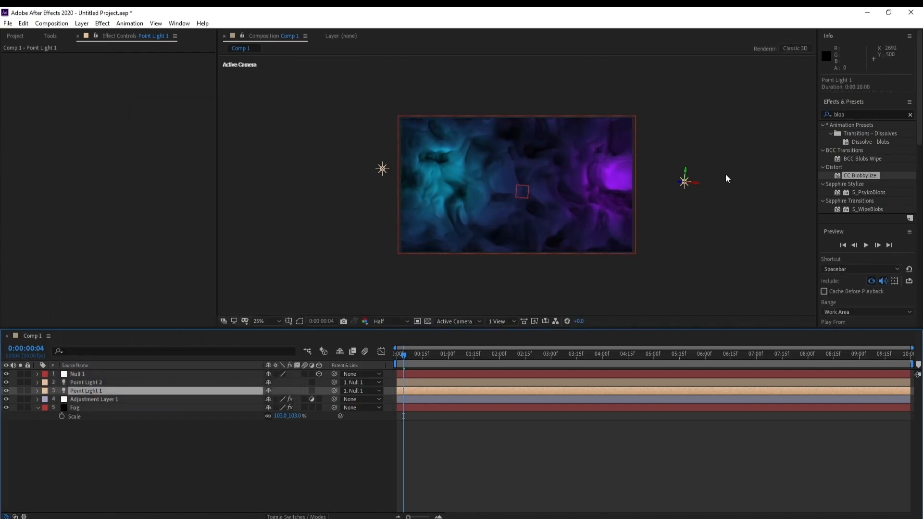
Step: Move Point Light 1 horizontally closer to the frame, to about X 661, and preview the animation enlarged from the first frame
drag(697, 183, 685, 184)
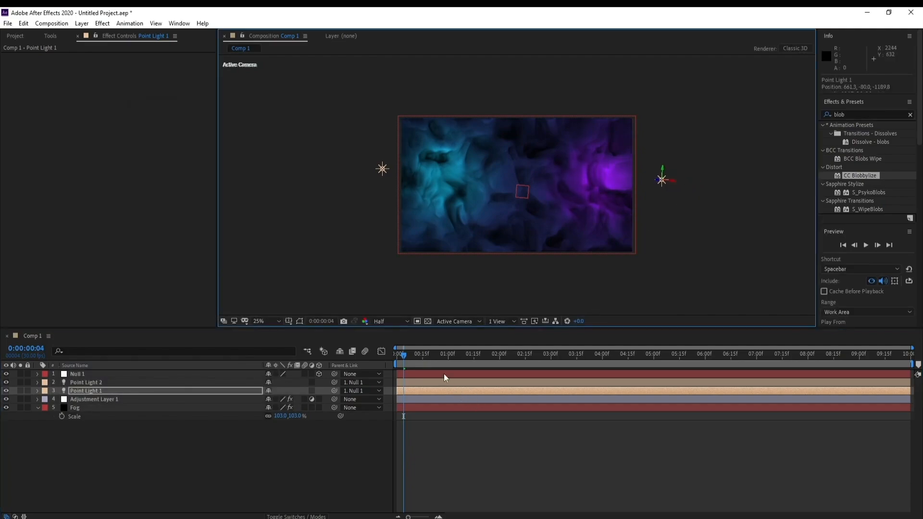
drag(418, 358, 358, 371)
key(space)
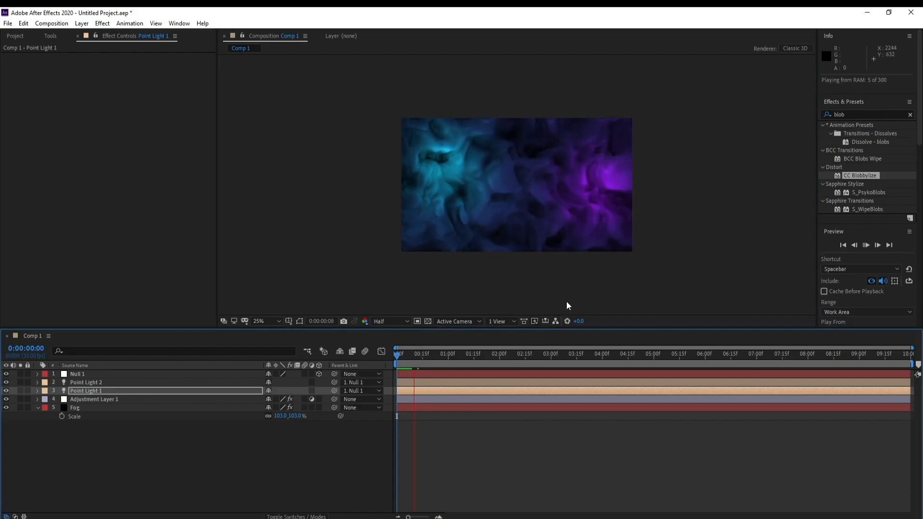
scroll(600, 235, up, 2)
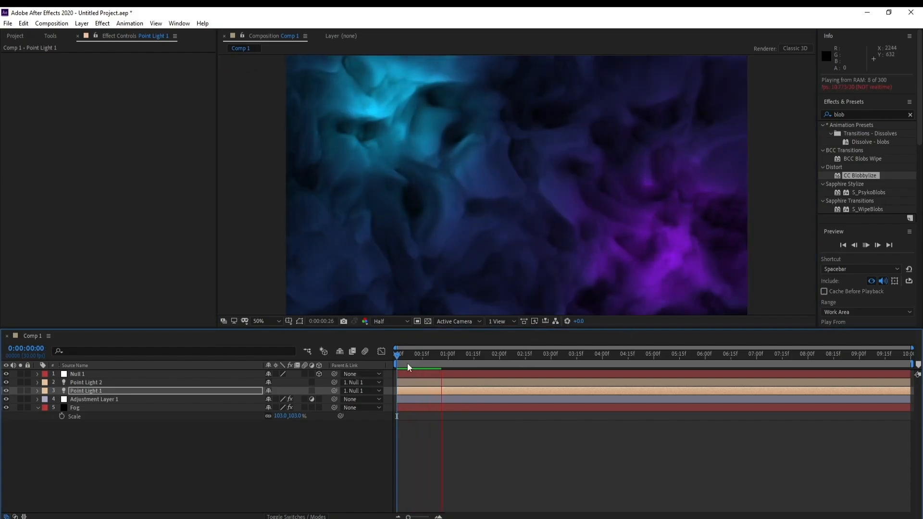
drag(440, 358, 379, 371)
key(space)
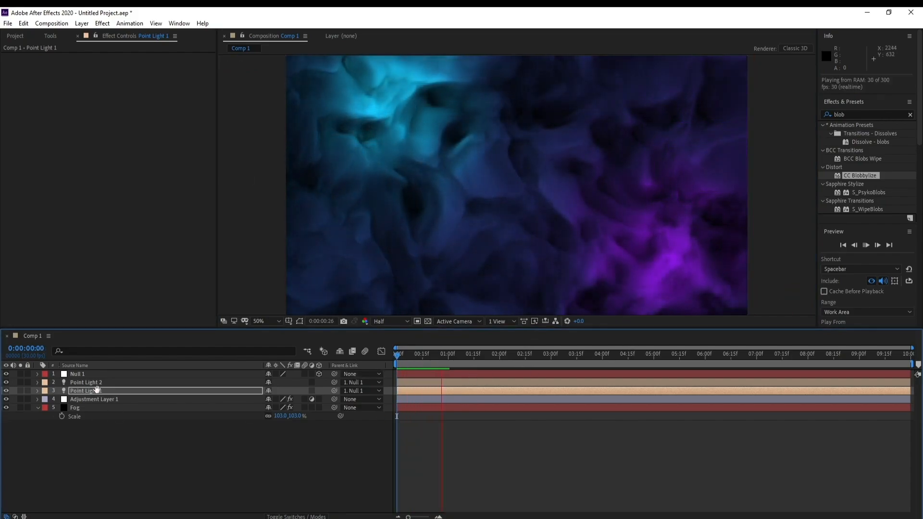
key(space)
Step: Add a text layer reading "Motion Graphics" above Null 1, placed in the upper part of the frame
click(80, 374)
click(48, 40)
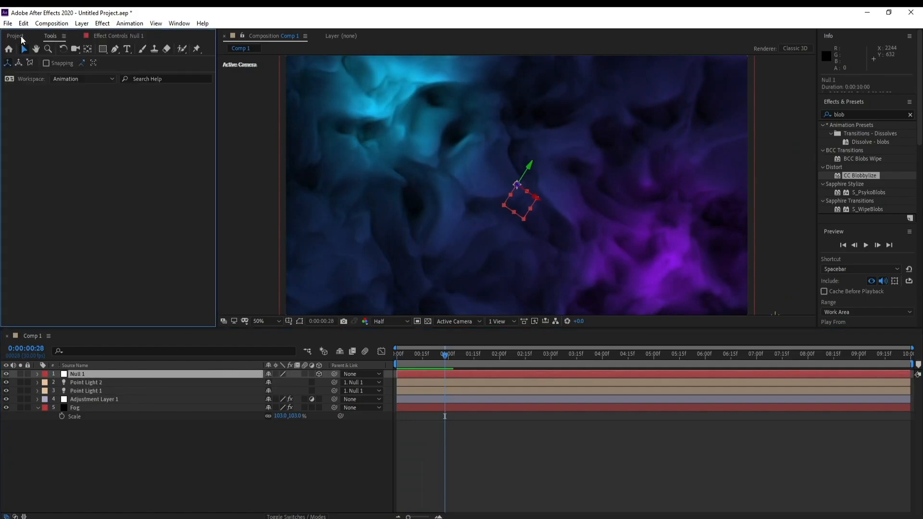
click(15, 37)
click(49, 38)
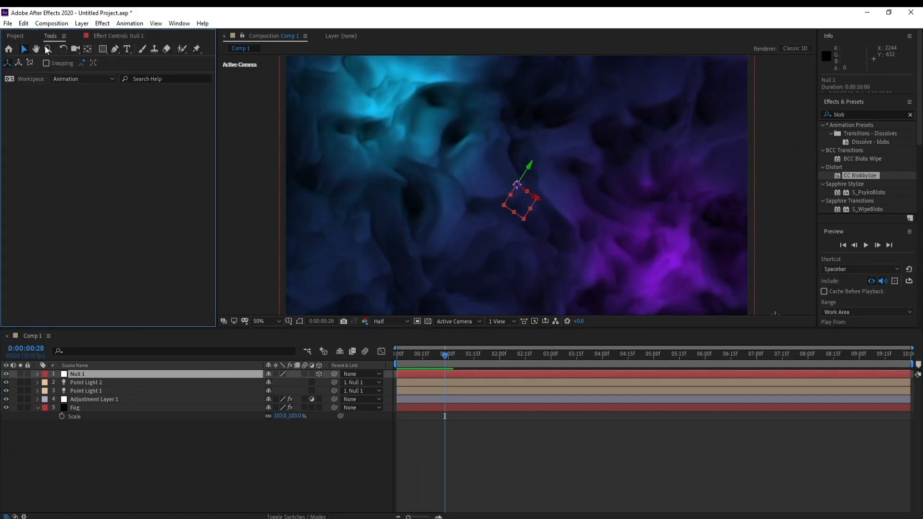
click(127, 48)
click(453, 163)
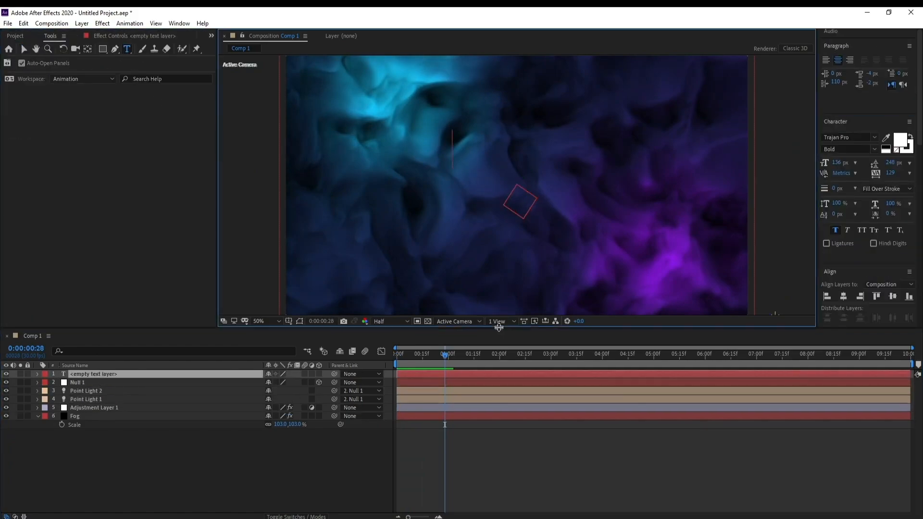
text(Mo)
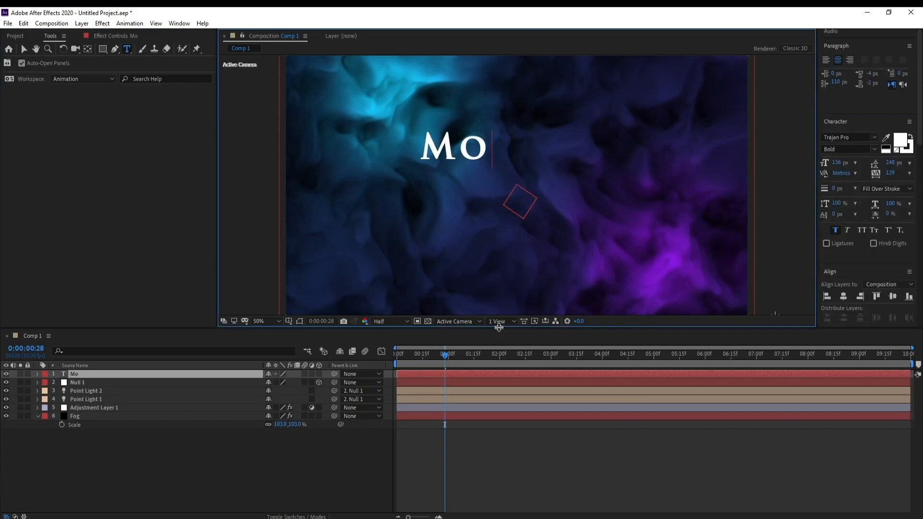
text(tion)
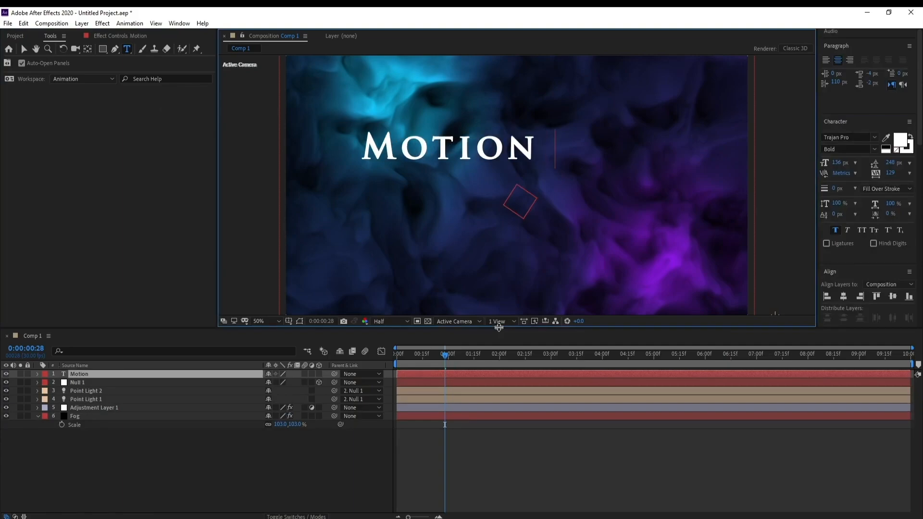
text( GRA)
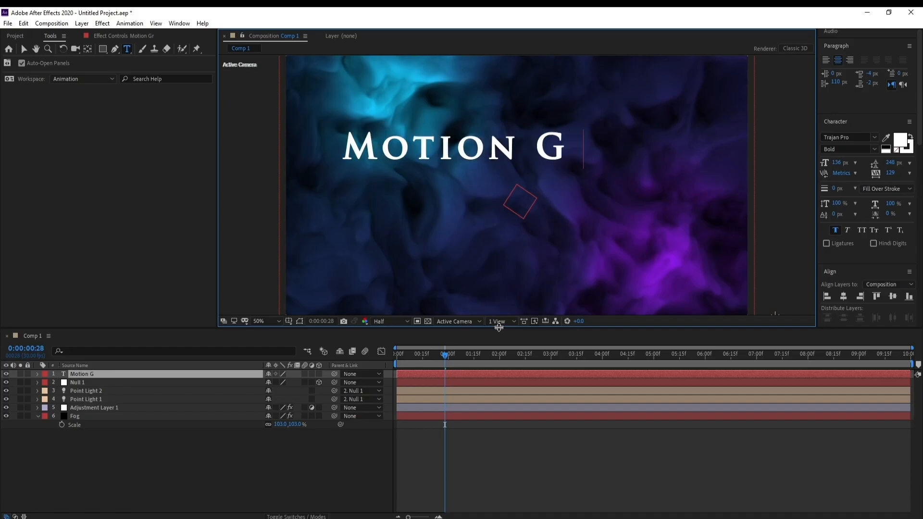
text(ph)
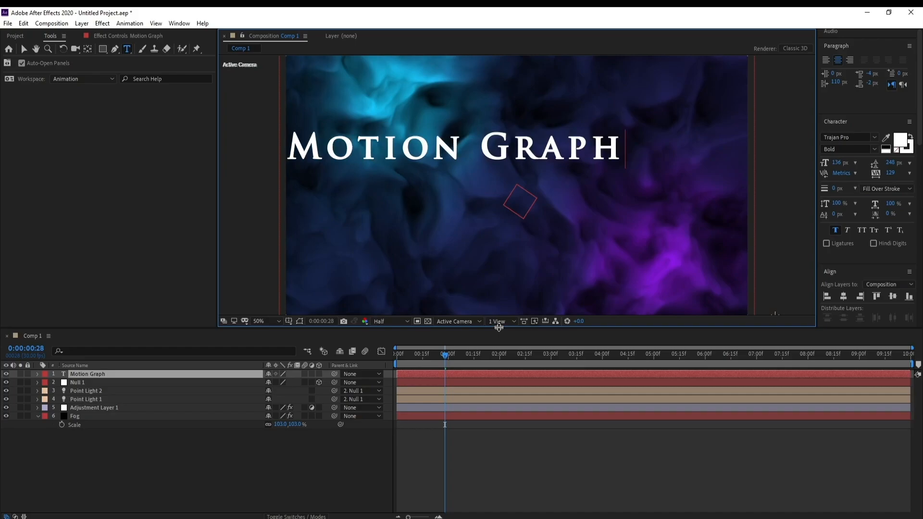
text(ics)
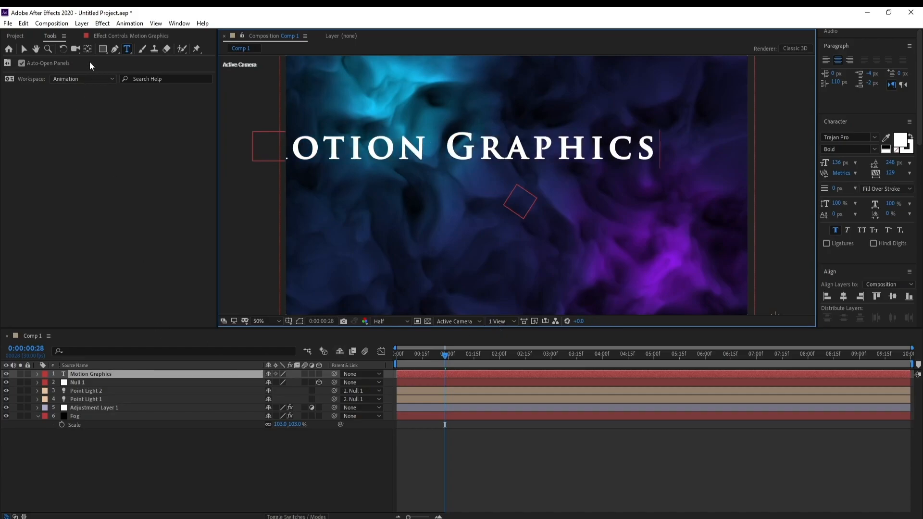
Step: Center the "Motion Graphics" text layer's anchor point within its text
click(93, 378)
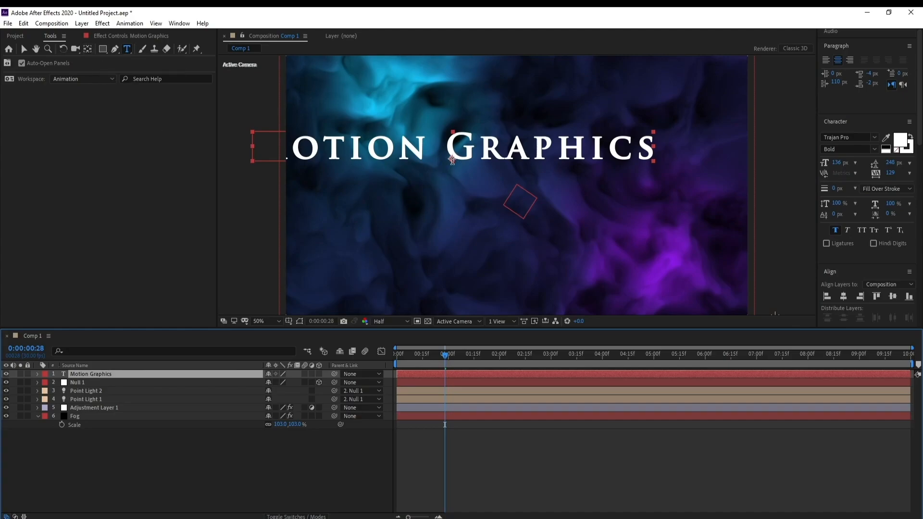
click(87, 50)
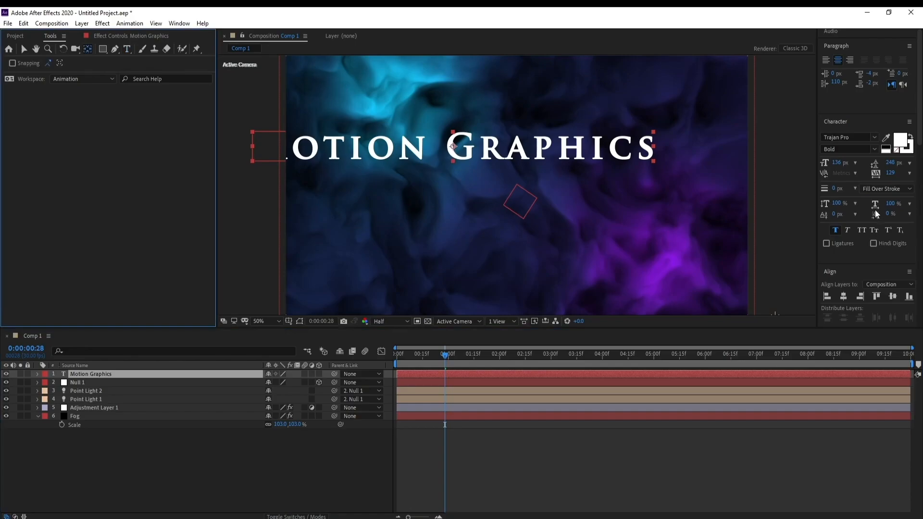
scroll(838, 223, down, 10)
scroll(842, 266, up, 10)
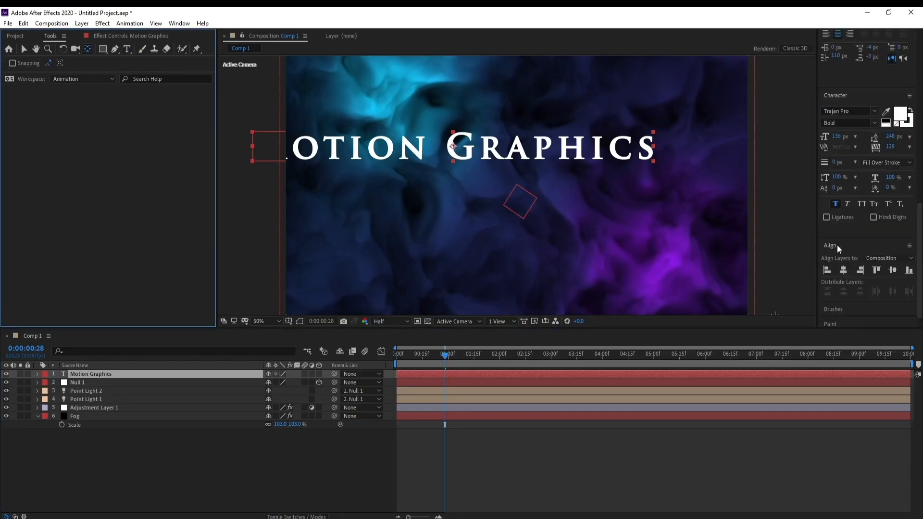
Step: Center the "Motion Graphics" text layer horizontally and vertically within the composition
click(179, 23)
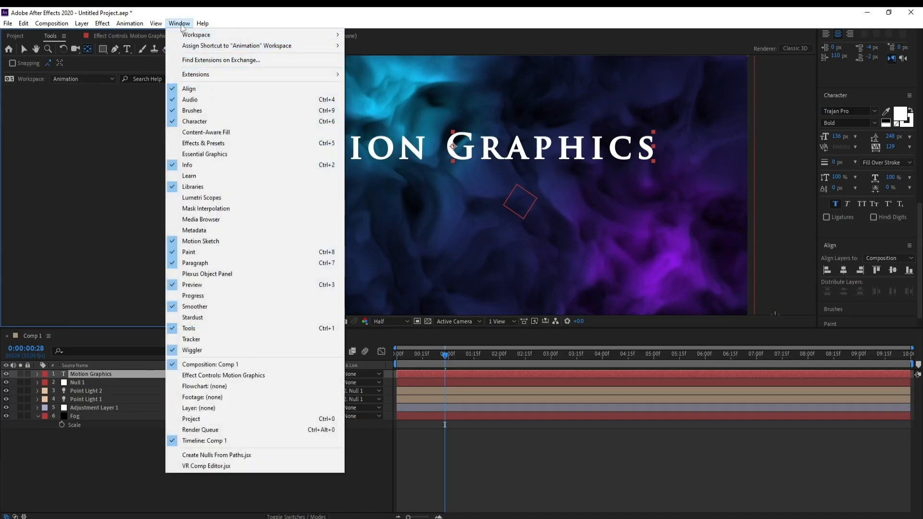
click(193, 91)
click(847, 274)
click(844, 271)
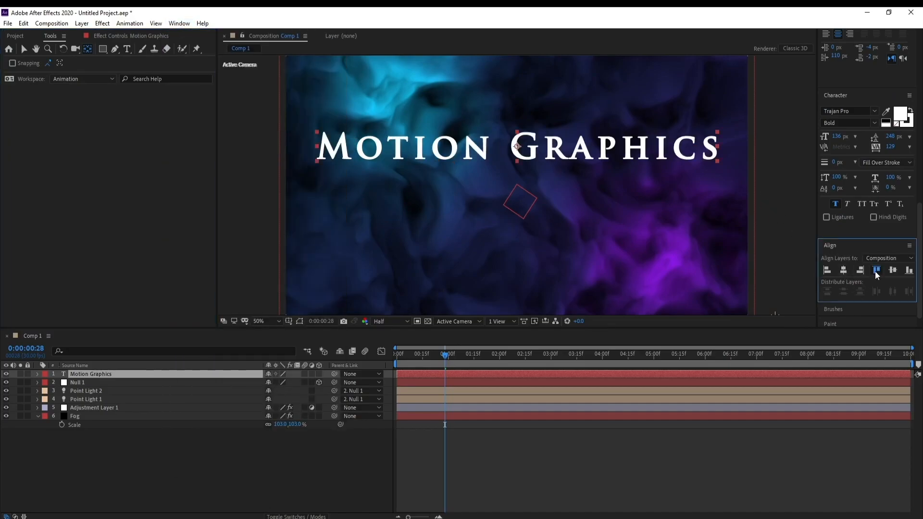
click(876, 270)
click(892, 270)
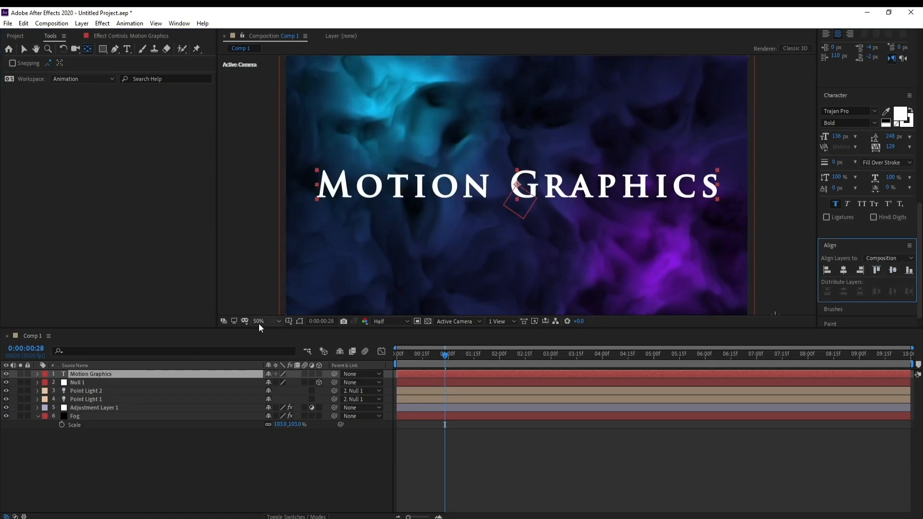
Step: Reduce the "Motion Graphics" text layer's scale to 79%
click(111, 380)
key(s)
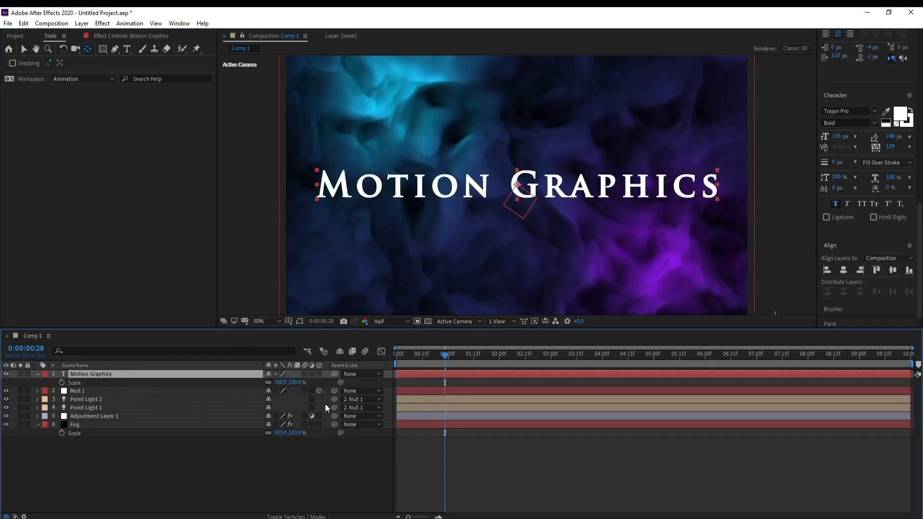
drag(280, 383, 271, 386)
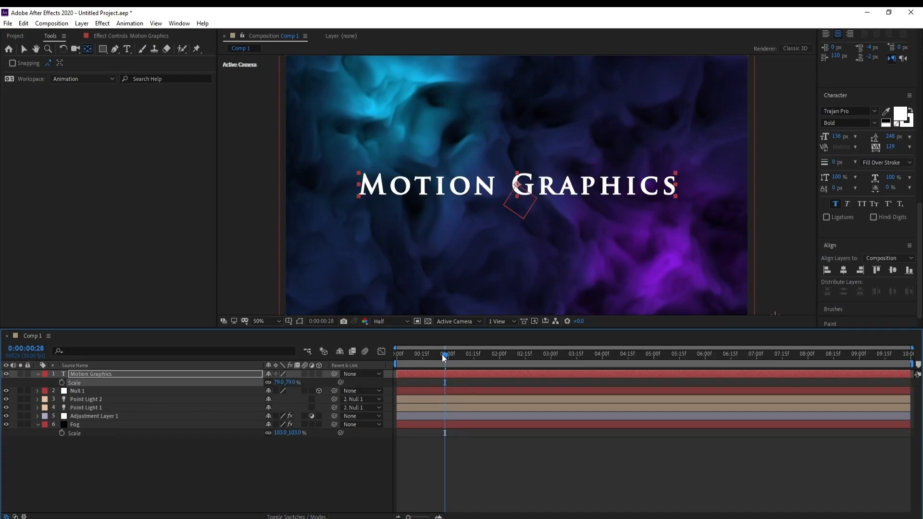
Step: Keyframe the title's scale at the first frame, set it to 109% at 0:00:09:29, and check the growth at intermediate frames
drag(444, 357, 348, 361)
click(81, 375)
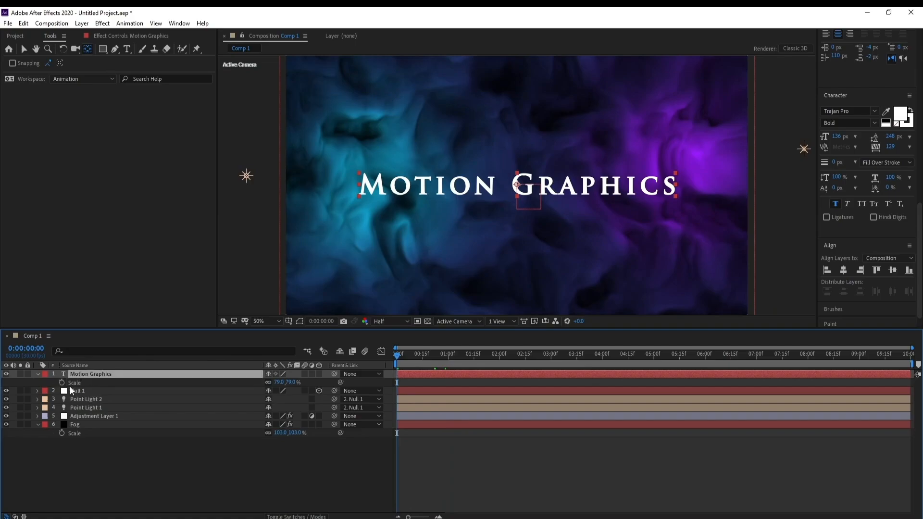
click(62, 383)
drag(872, 362, 912, 362)
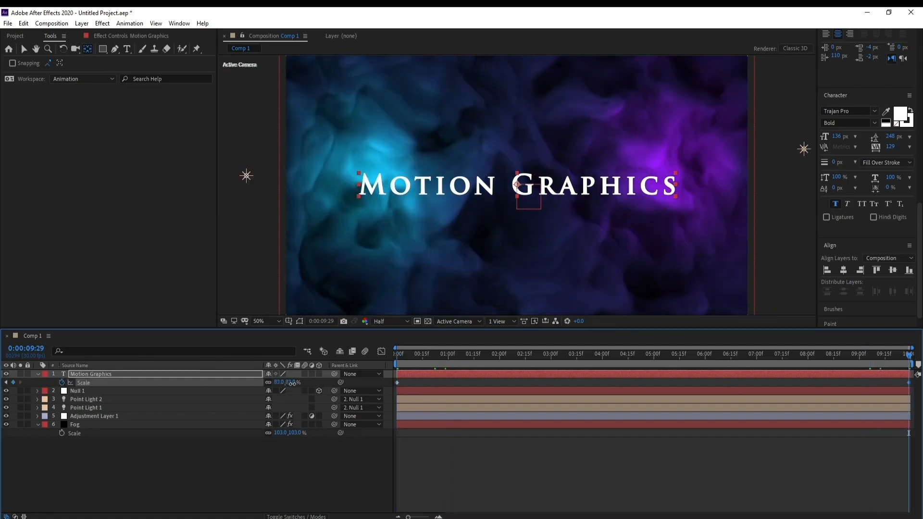
drag(292, 383, 305, 383)
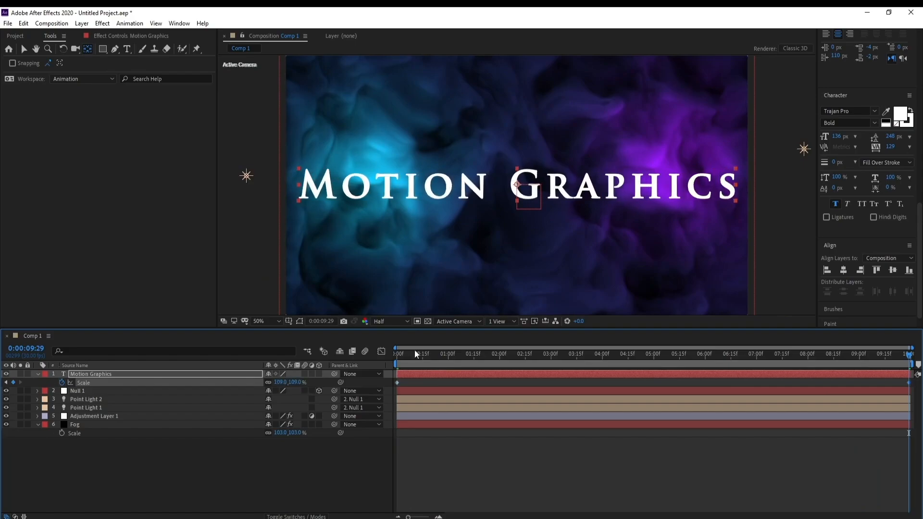
drag(416, 355, 755, 359)
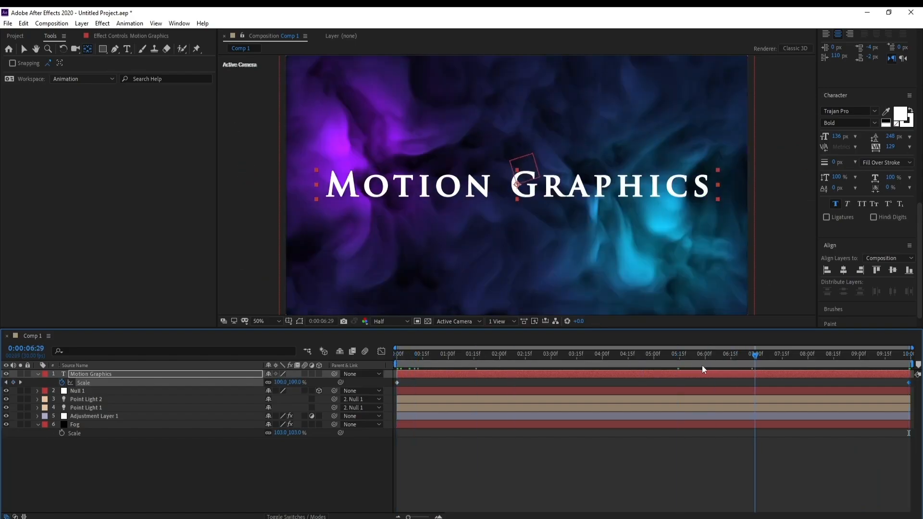
drag(702, 369, 704, 369)
Step: Apply the 4-Color Gradient effect from the Generate category to the "Motion Graphics" text layer
click(107, 375)
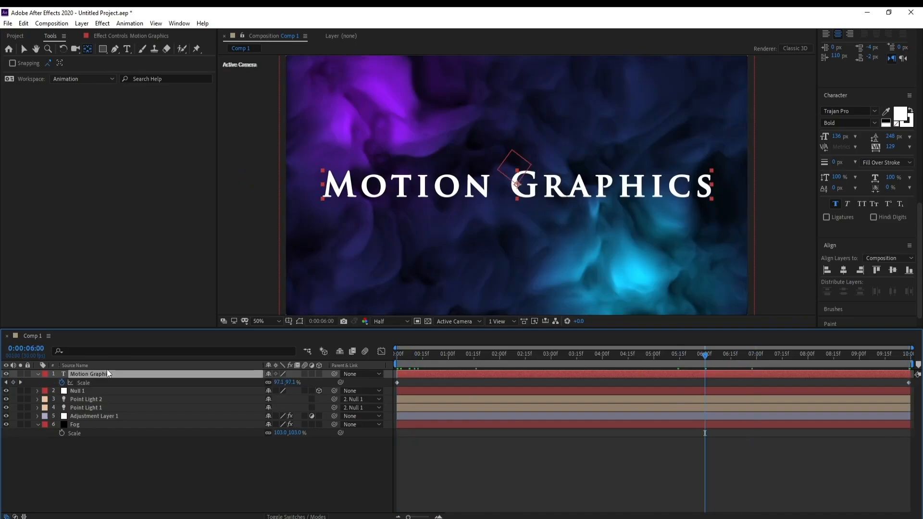
click(104, 24)
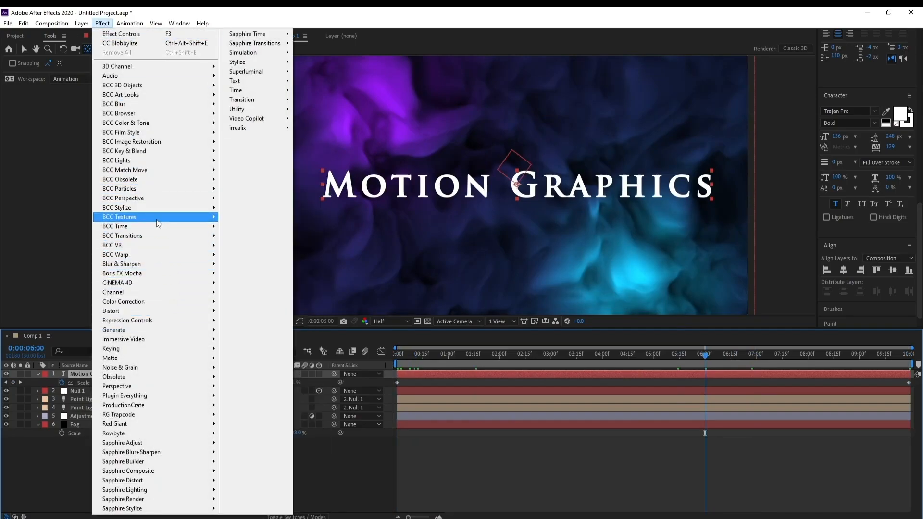
mouse_move(166, 296)
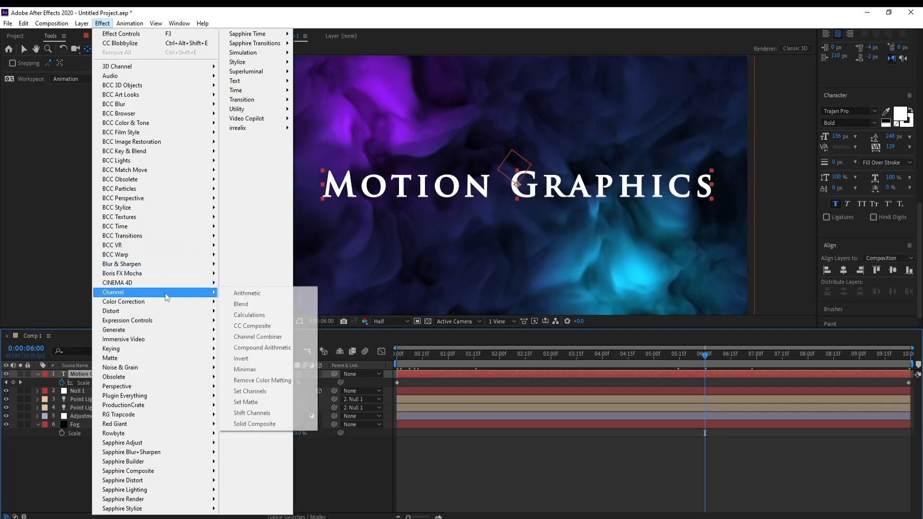
mouse_move(166, 330)
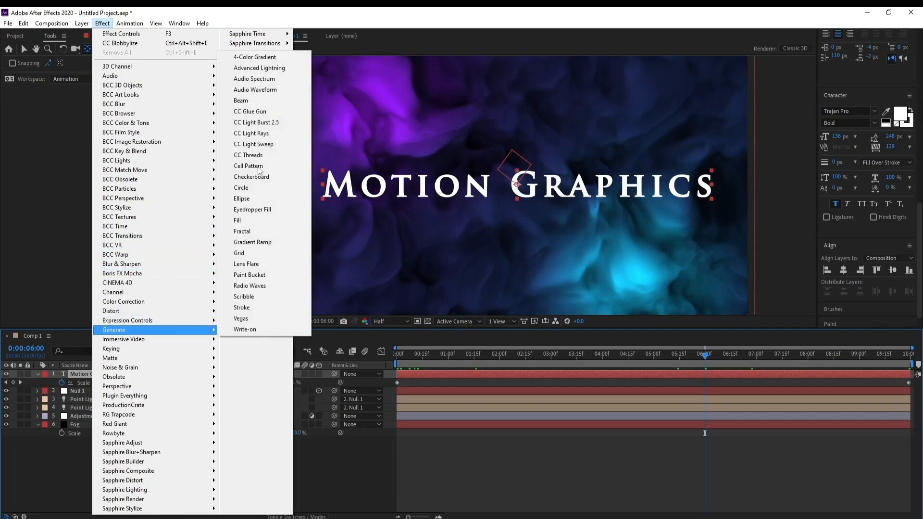
click(254, 57)
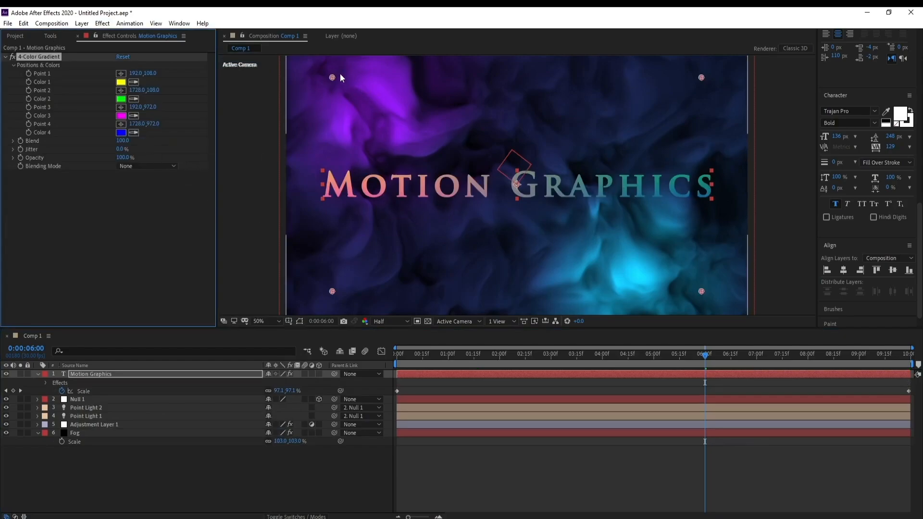
Step: Move the four gradient points vertically closer to the title, to about 204,252, 1738,276, 182,794 and 1704,796
drag(332, 78, 335, 113)
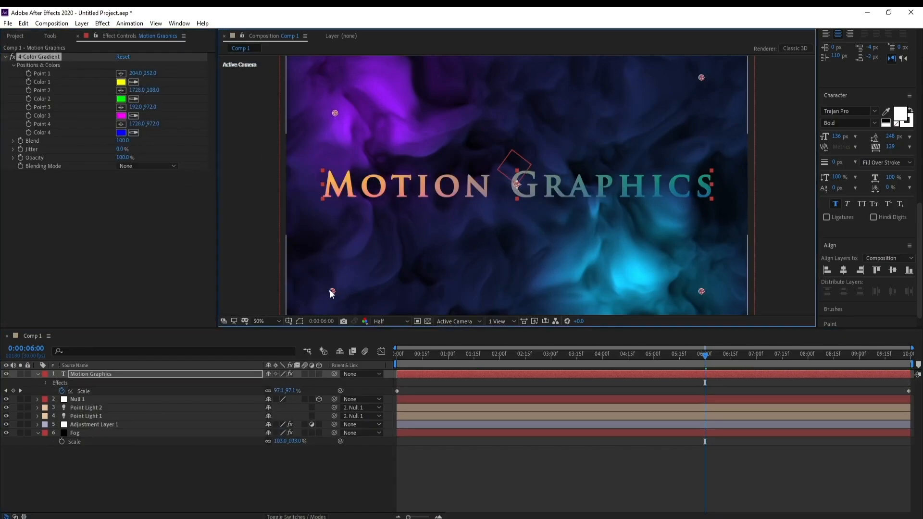
drag(331, 291, 330, 247)
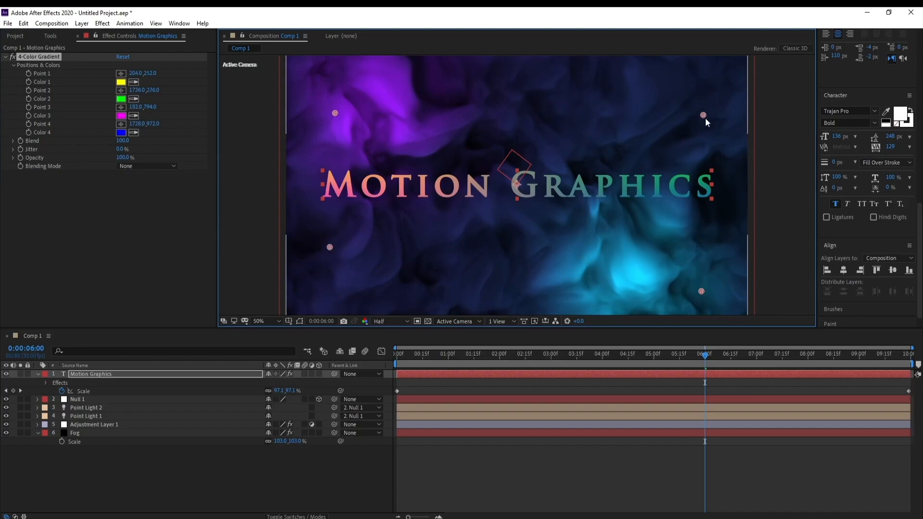
drag(706, 118, 705, 122)
drag(701, 292, 696, 248)
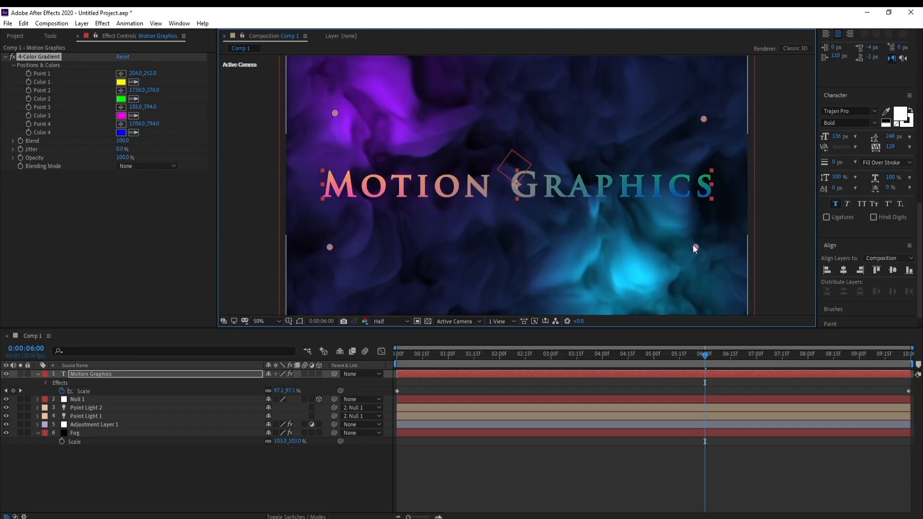
Step: Change the gradient's Color 1 to a light blue
click(120, 82)
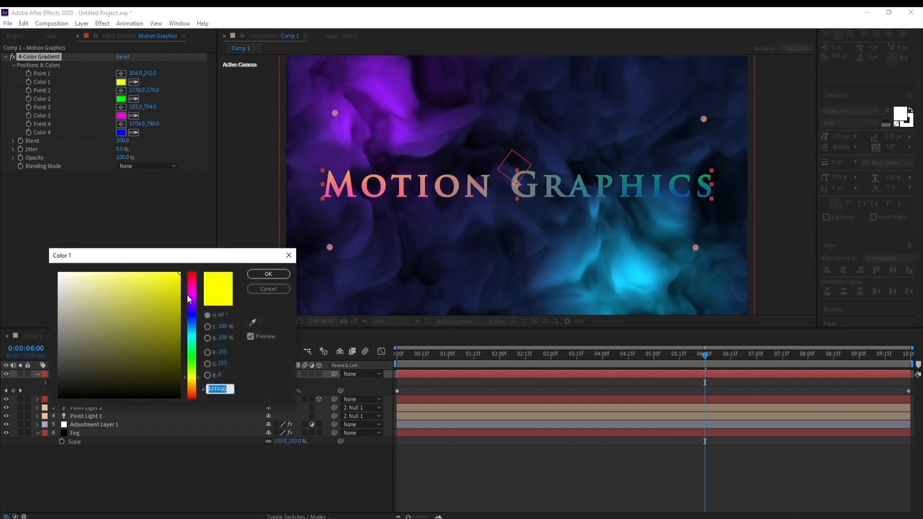
click(191, 323)
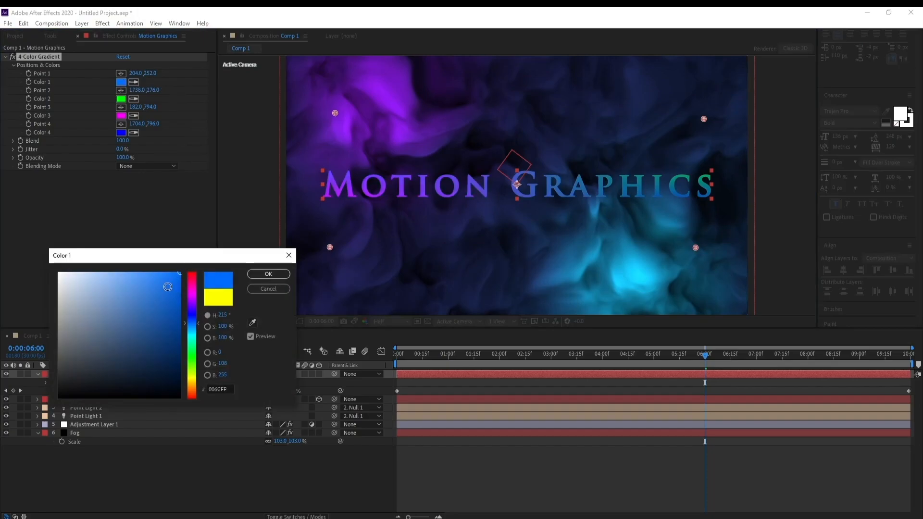
drag(169, 287, 126, 245)
click(268, 274)
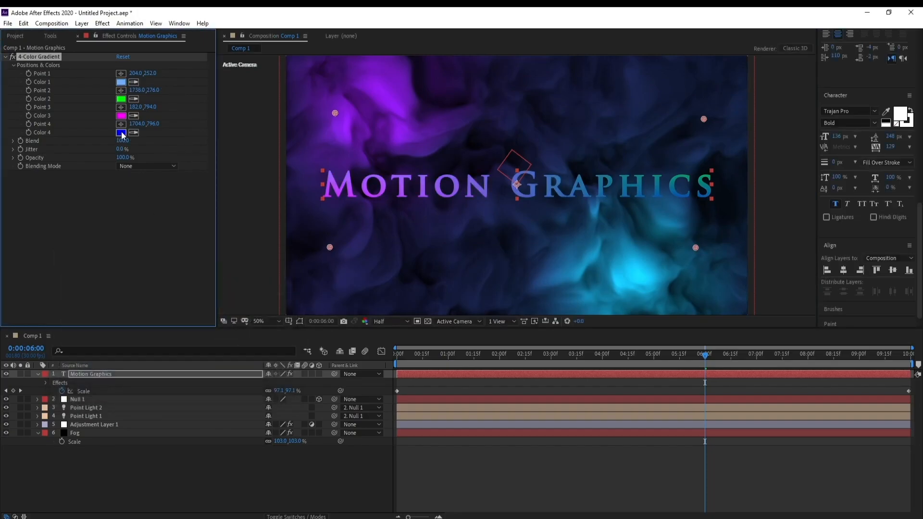
Step: Change the gradient's Color 2 to a bright medium blue
click(120, 98)
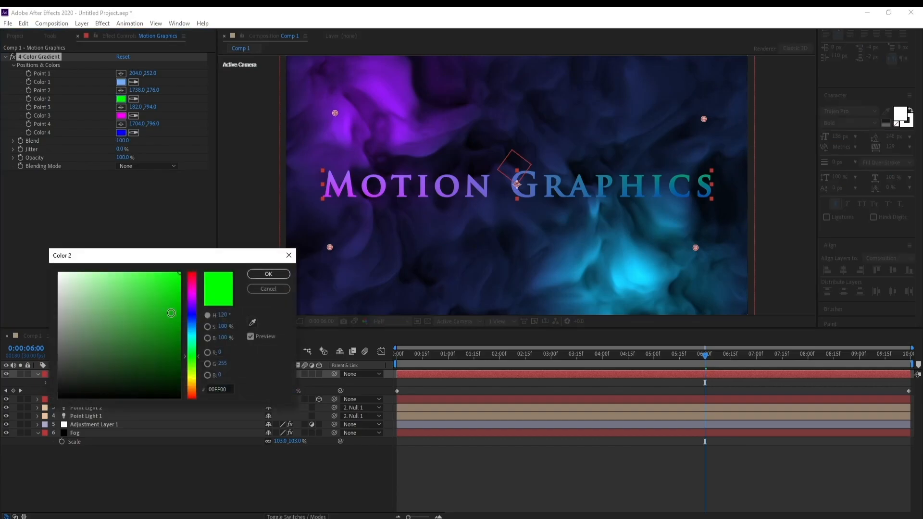
click(169, 310)
drag(192, 315, 192, 321)
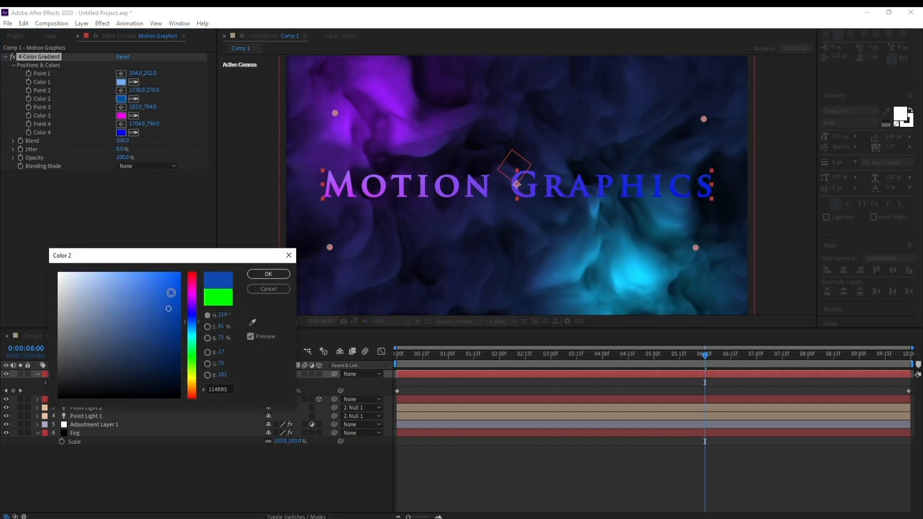
mouse_move(170, 293)
mouse_down()
mouse_move(175, 255)
mouse_move(140, 252)
mouse_move(128, 222)
mouse_move(104, 214)
mouse_move(171, 227)
mouse_up()
drag(192, 319, 203, 315)
click(269, 276)
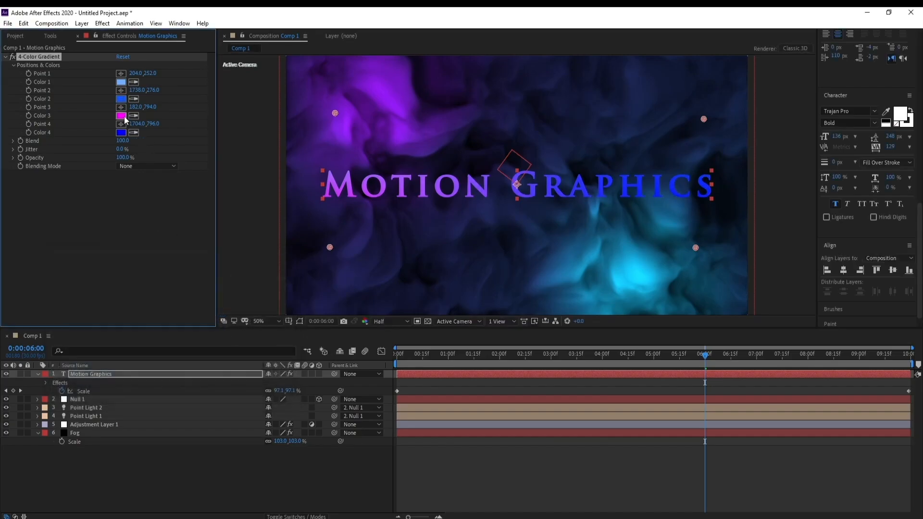
click(121, 133)
mouse_move(59, 275)
mouse_down()
mouse_move(51, 265)
mouse_move(114, 276)
mouse_up()
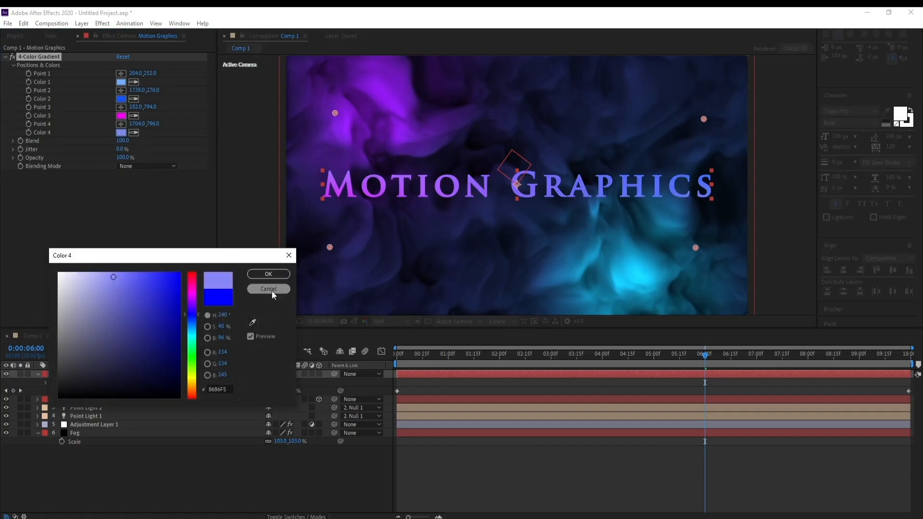
click(272, 290)
Step: Go to about 0:00:00:11 and apply the Stylize category's Glow effect to the title
click(416, 358)
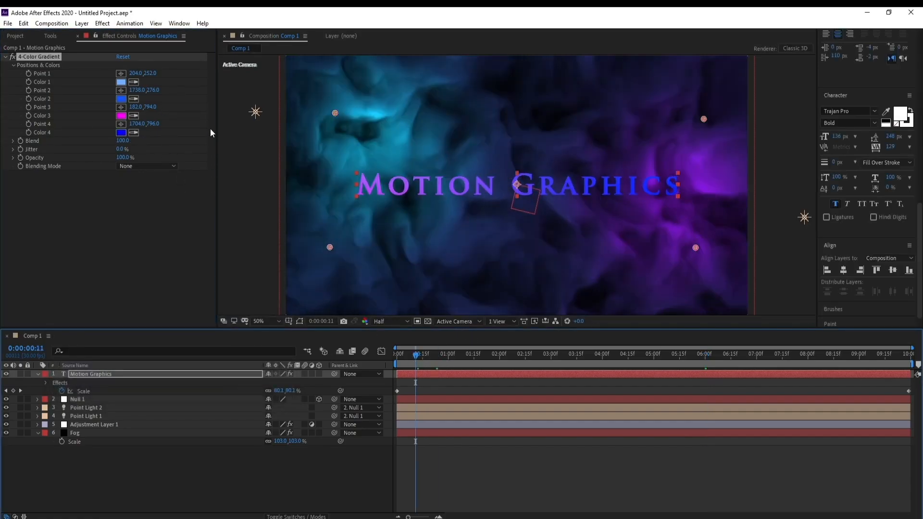
click(102, 23)
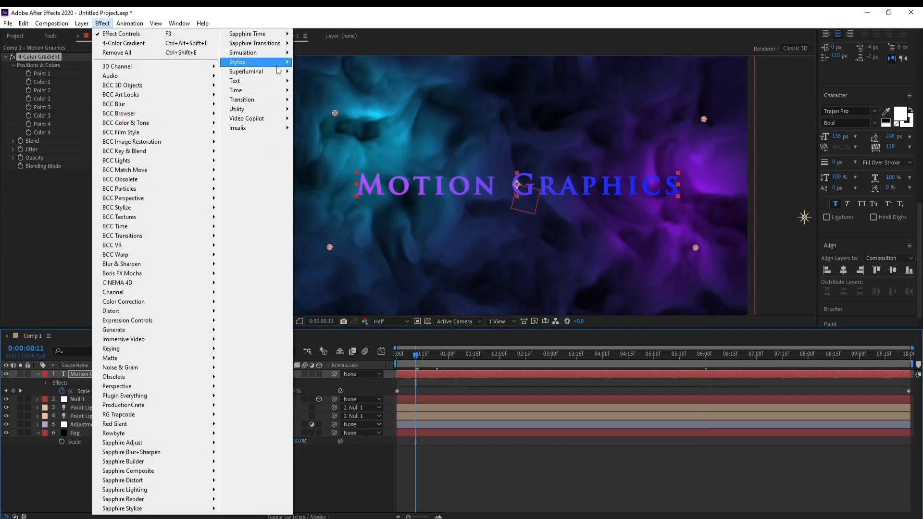
mouse_move(255, 62)
click(315, 237)
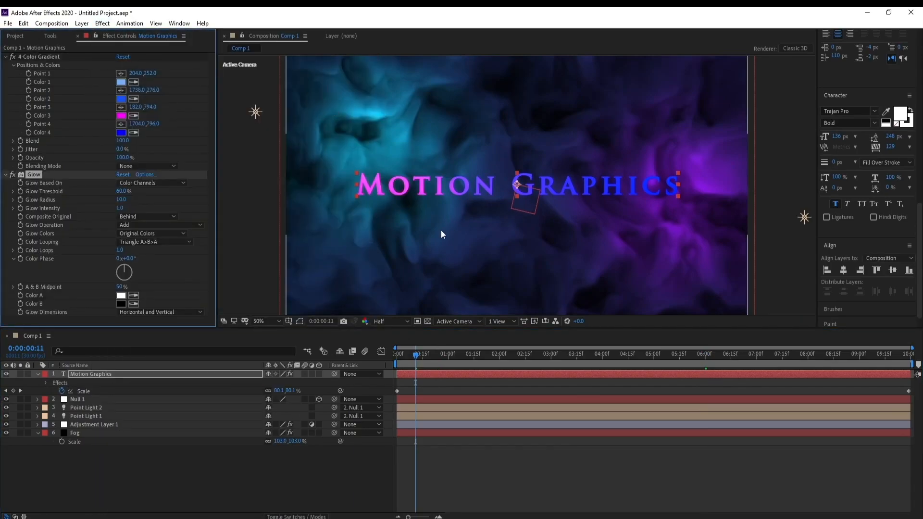
Step: Set the title's Glow Threshold to 80% and Glow Radius to 20
scroll(537, 234, up, 1)
scroll(537, 235, down, 1)
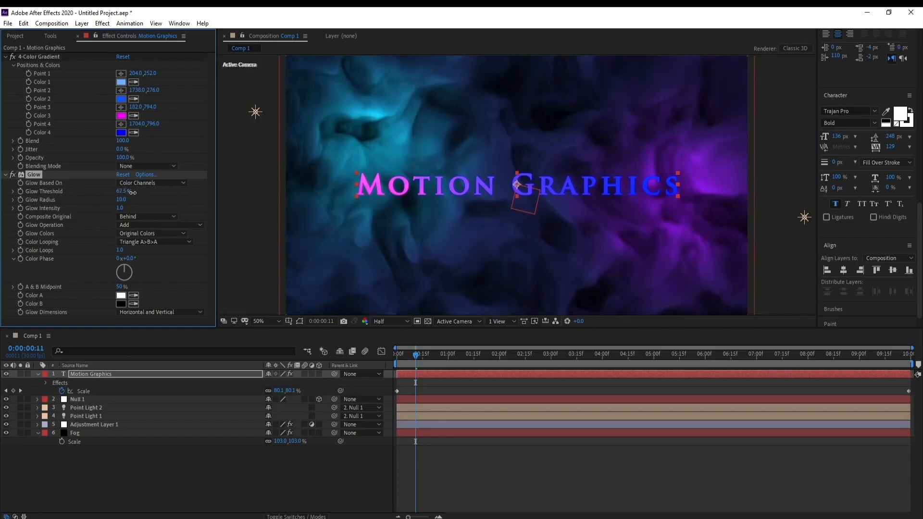
click(122, 192)
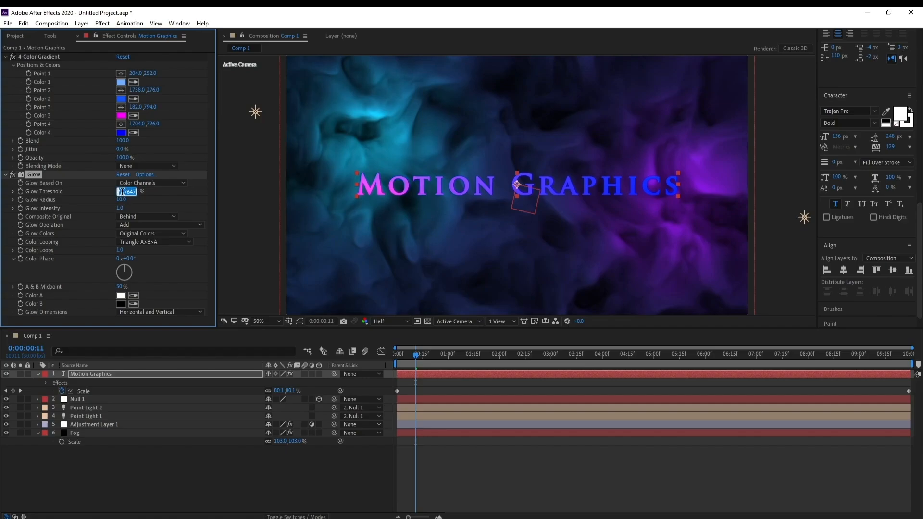
text(80)
key(Return)
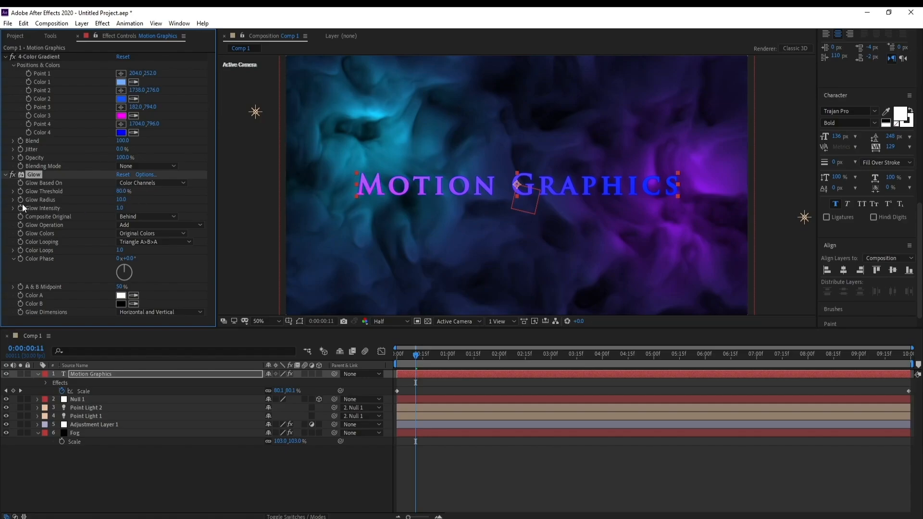
drag(123, 200, 156, 204)
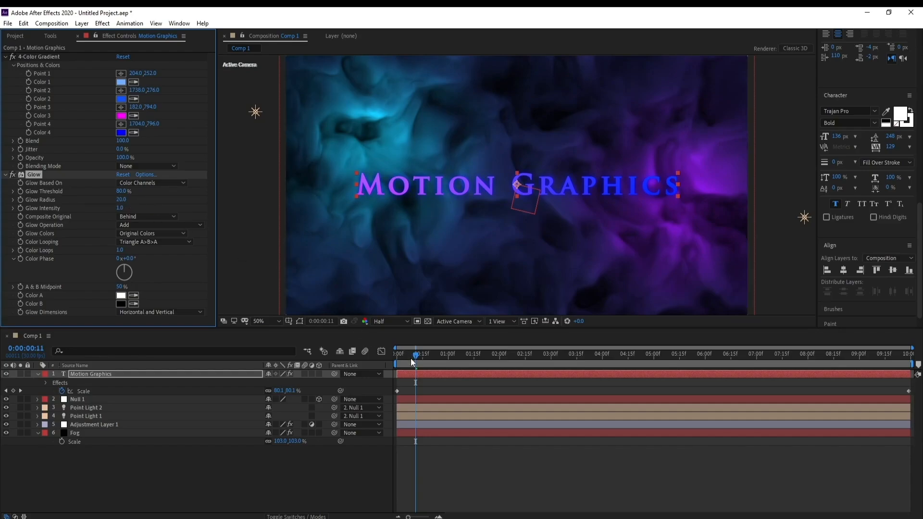
Step: Preview the glowing title and fog animation from the first frame
click(377, 364)
key(Home)
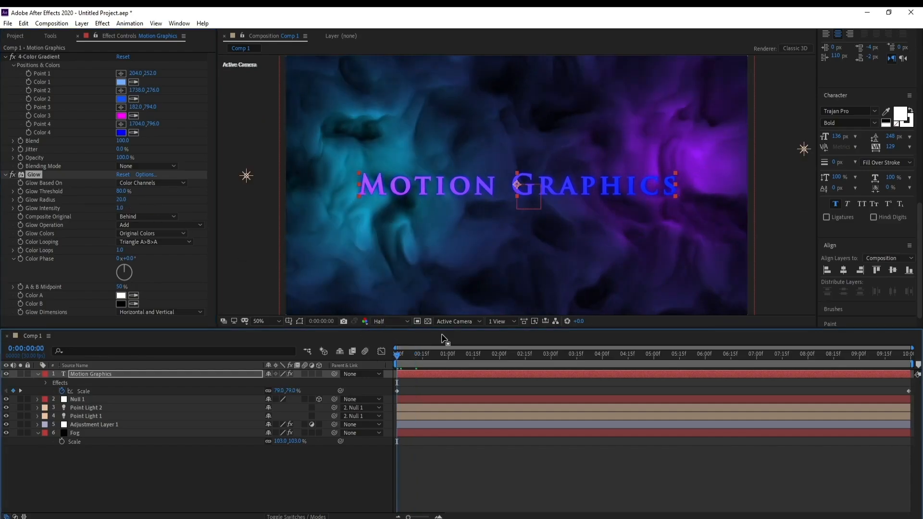
key(space)
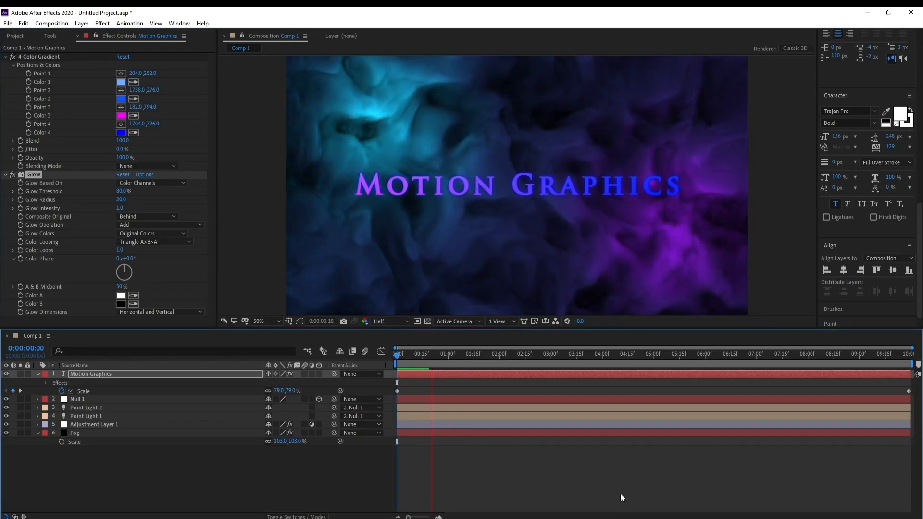